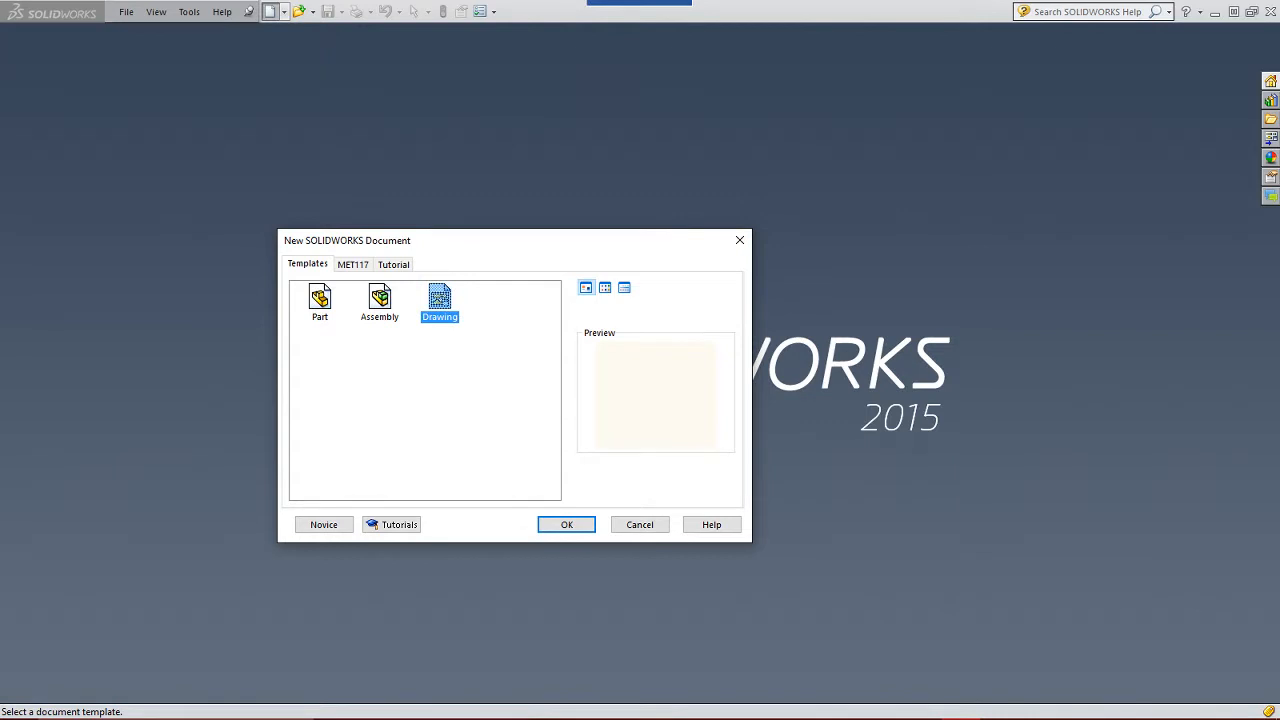
Step: Create a new drawing on a B (ANSI) Landscape sheet with the sheet format displayed, without inserting a model view
key(Return)
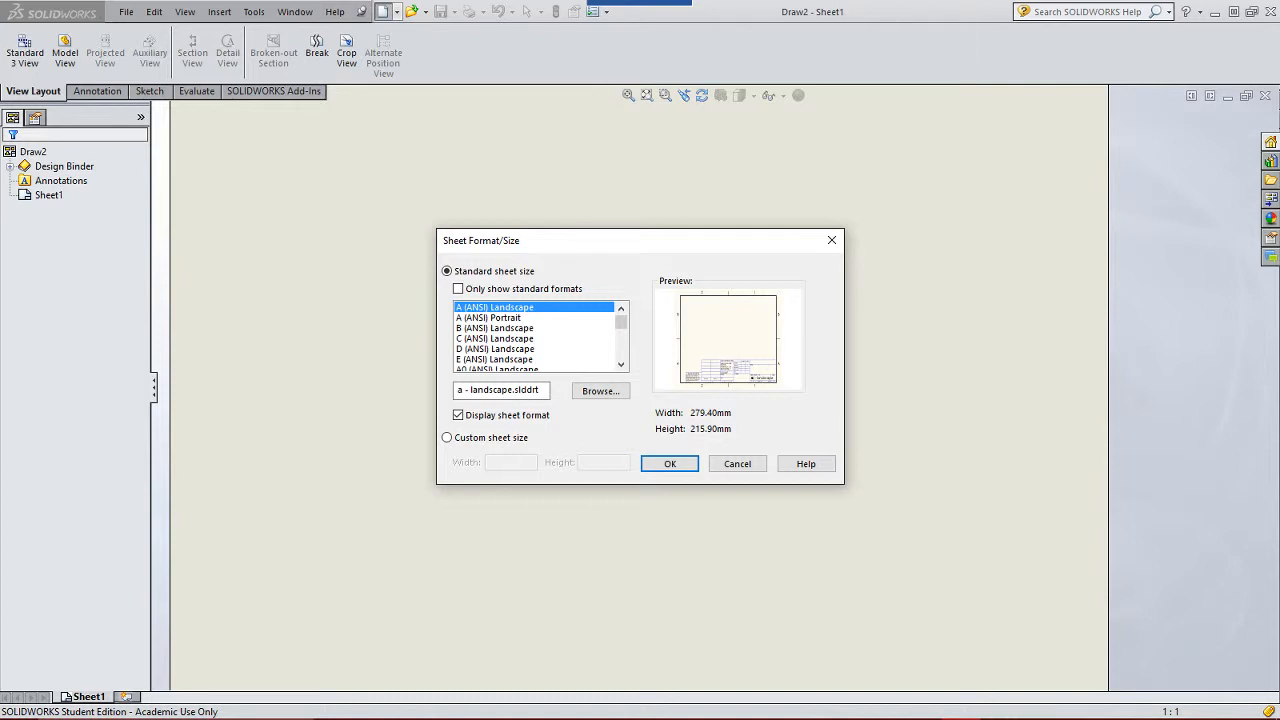
click(497, 328)
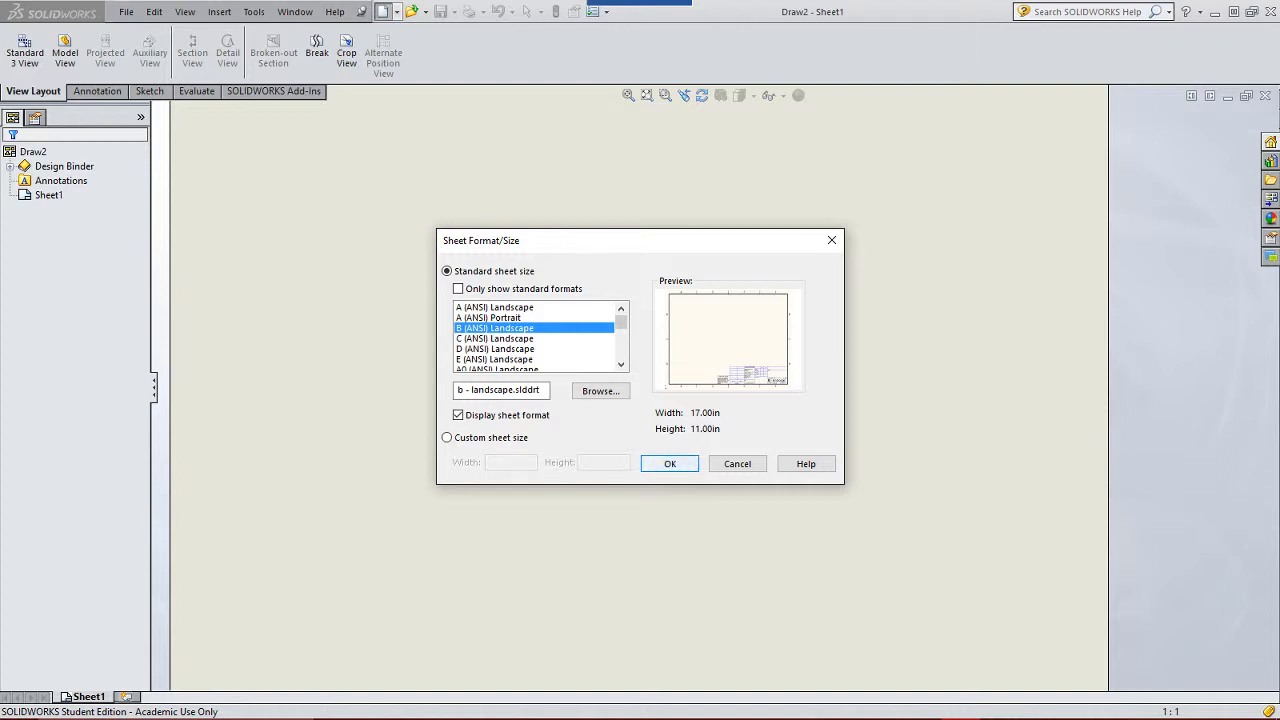
click(670, 464)
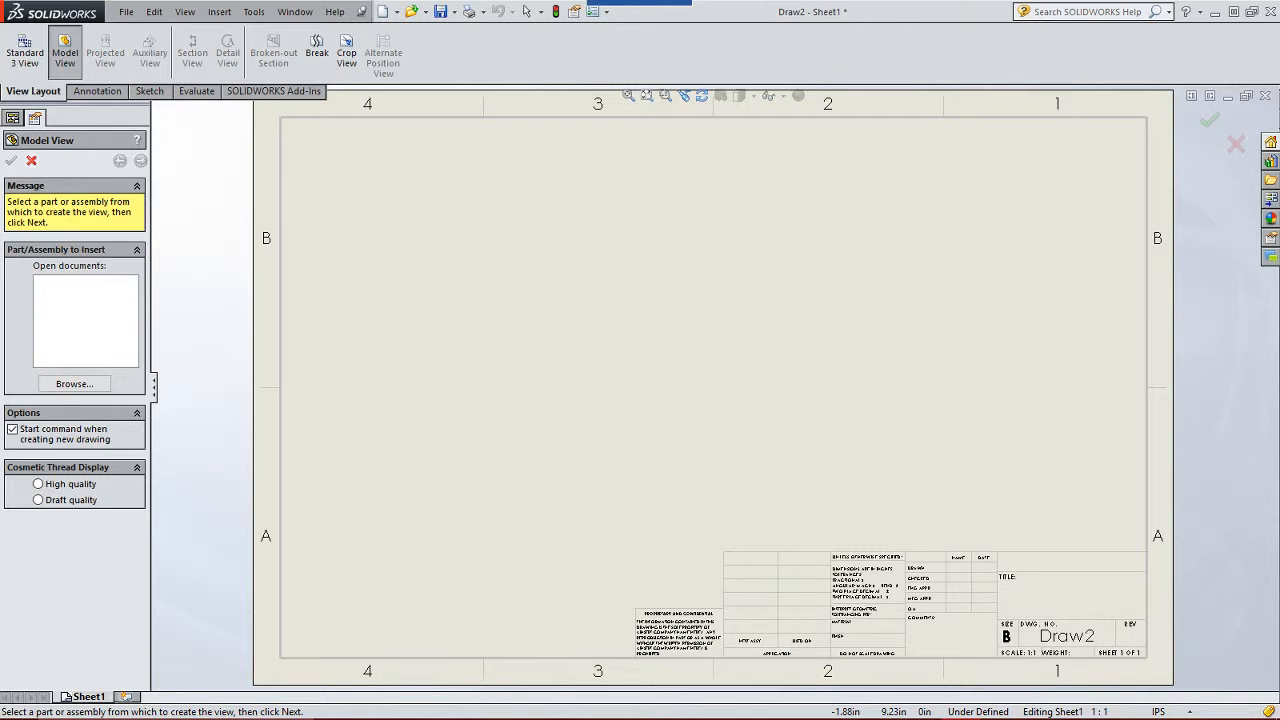
click(31, 160)
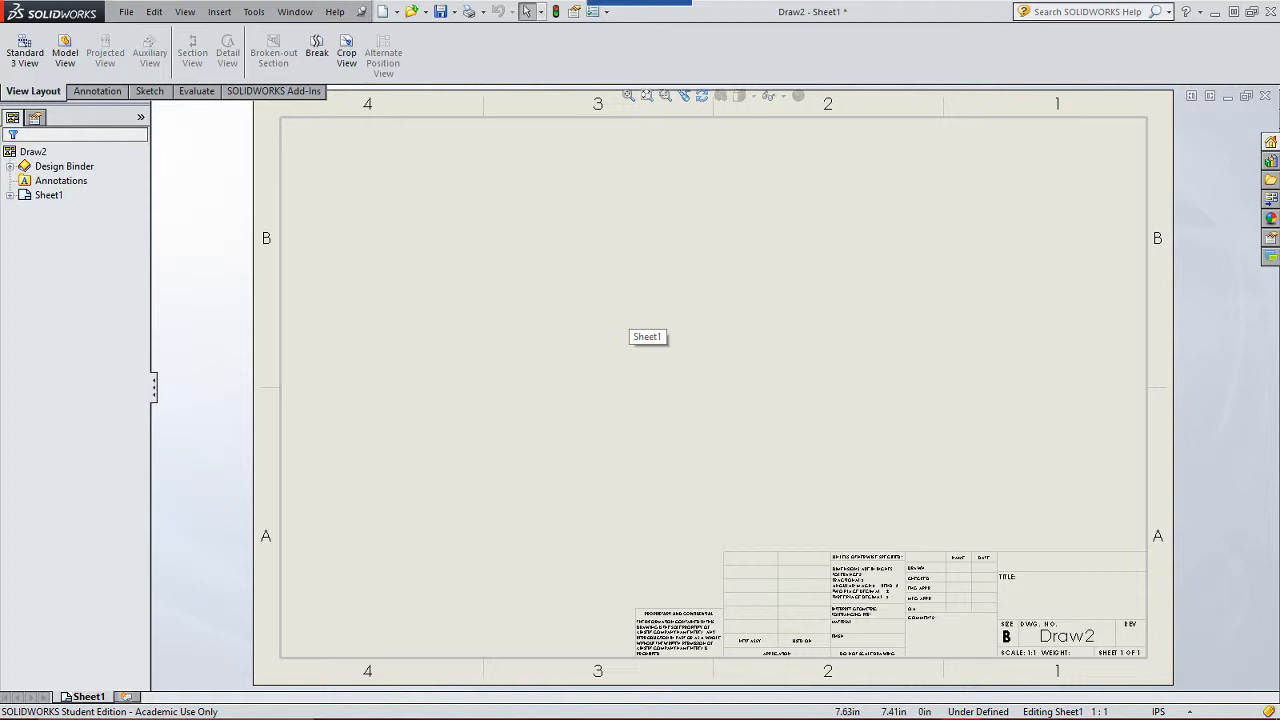
Step: Open the drawing's custom file properties and add a CompanyName property of type Text
click(126, 11)
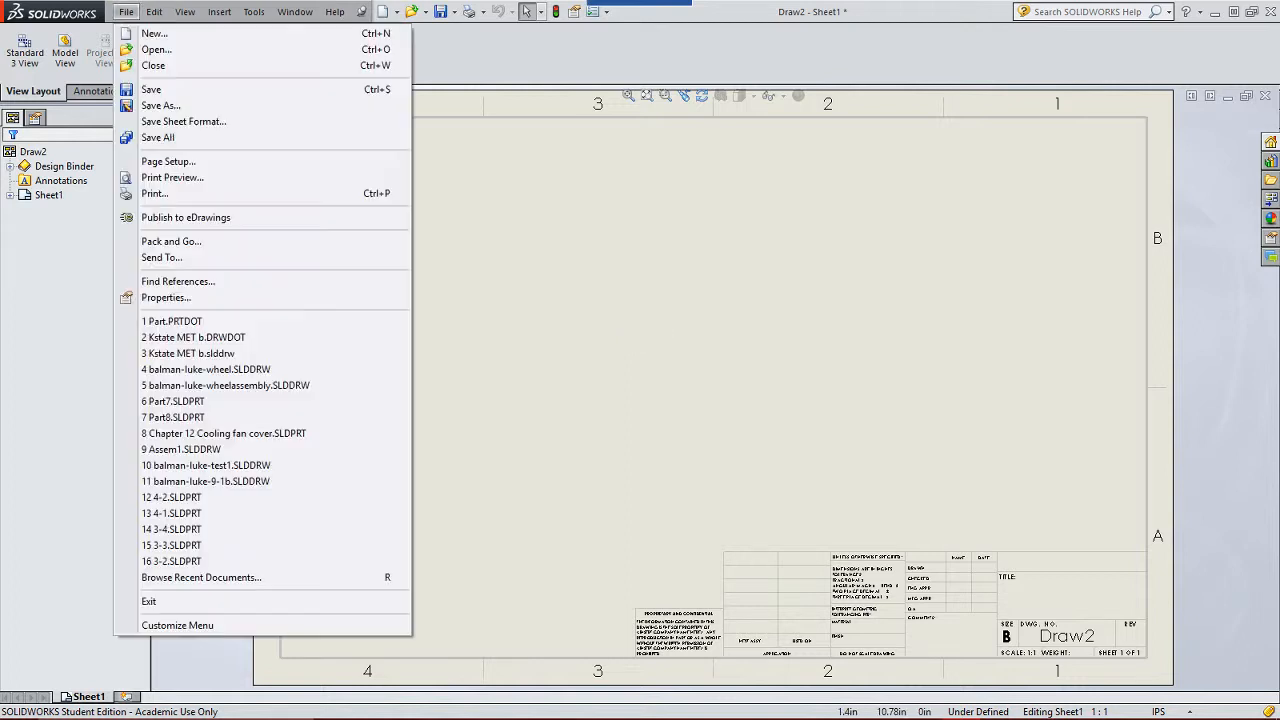
click(166, 297)
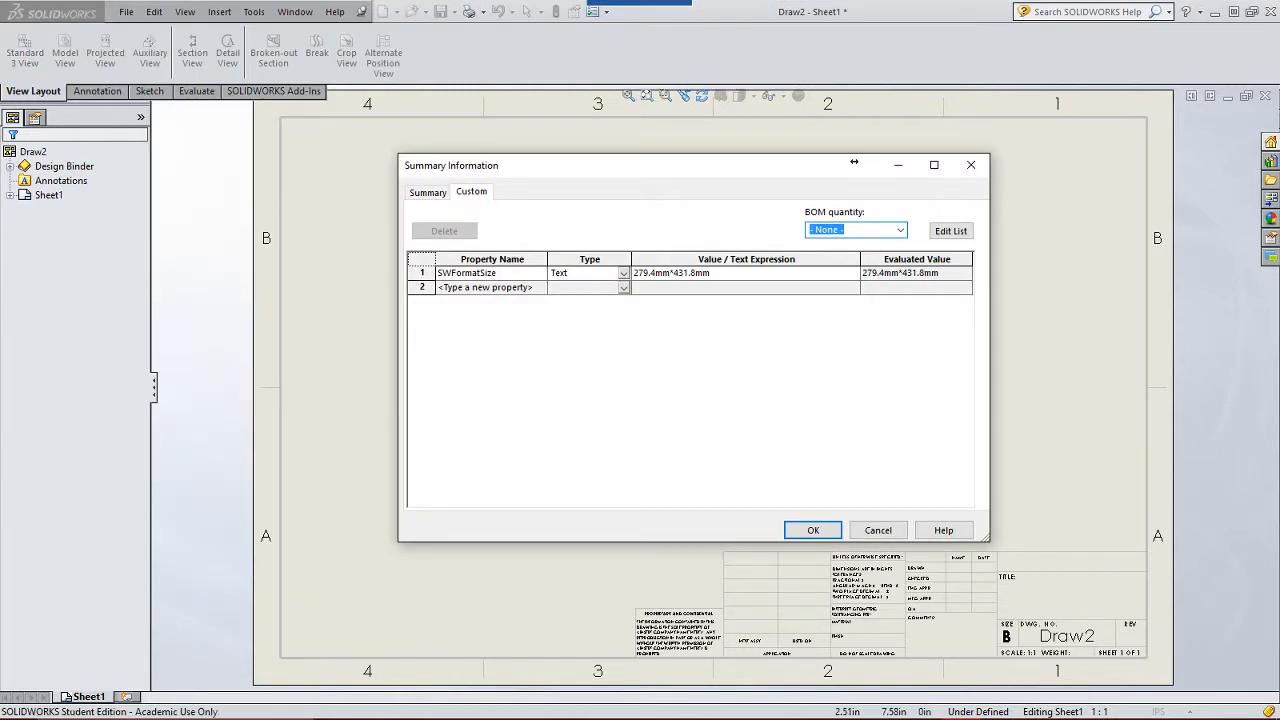
drag(854, 162, 712, 92)
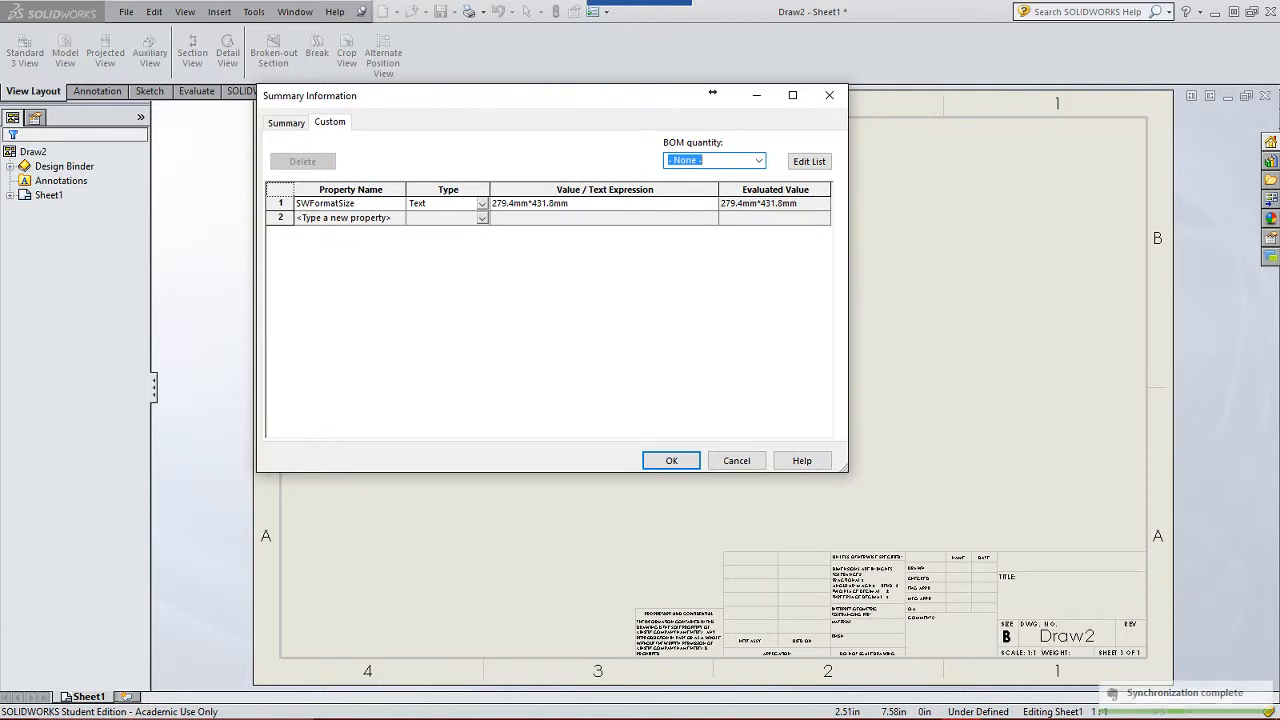
click(345, 217)
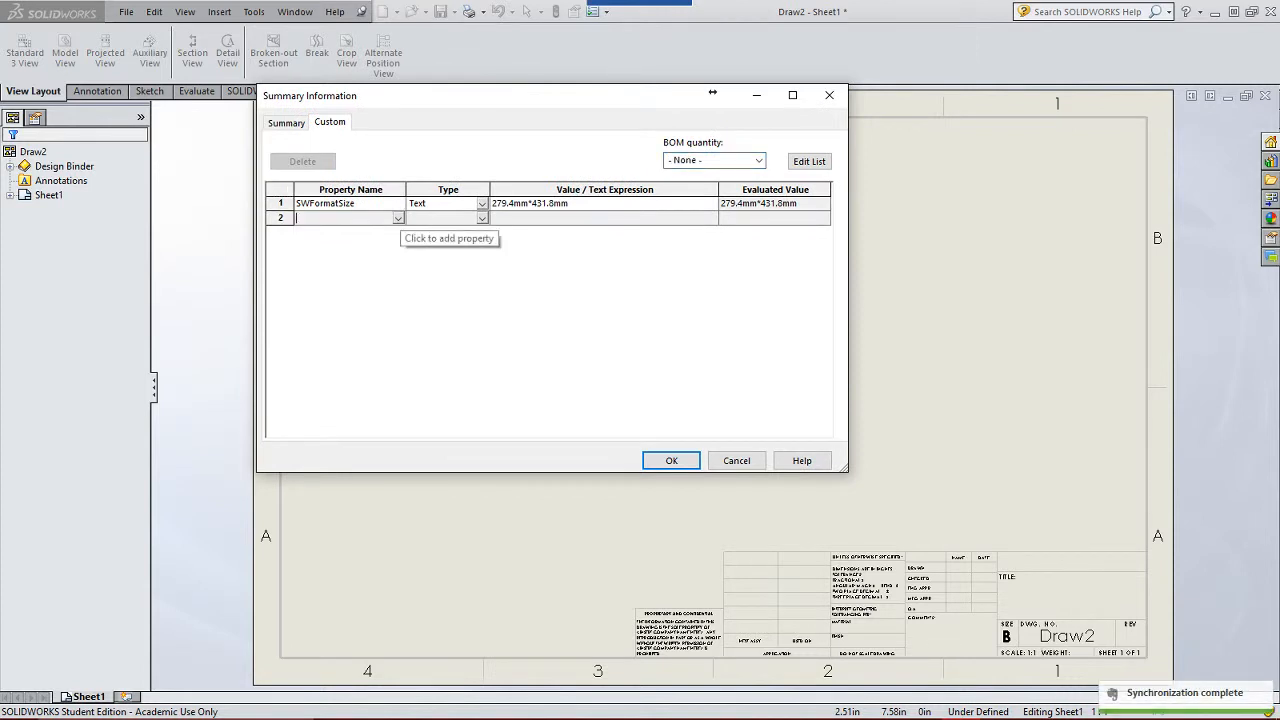
click(398, 218)
scroll(712, 92, down, 4)
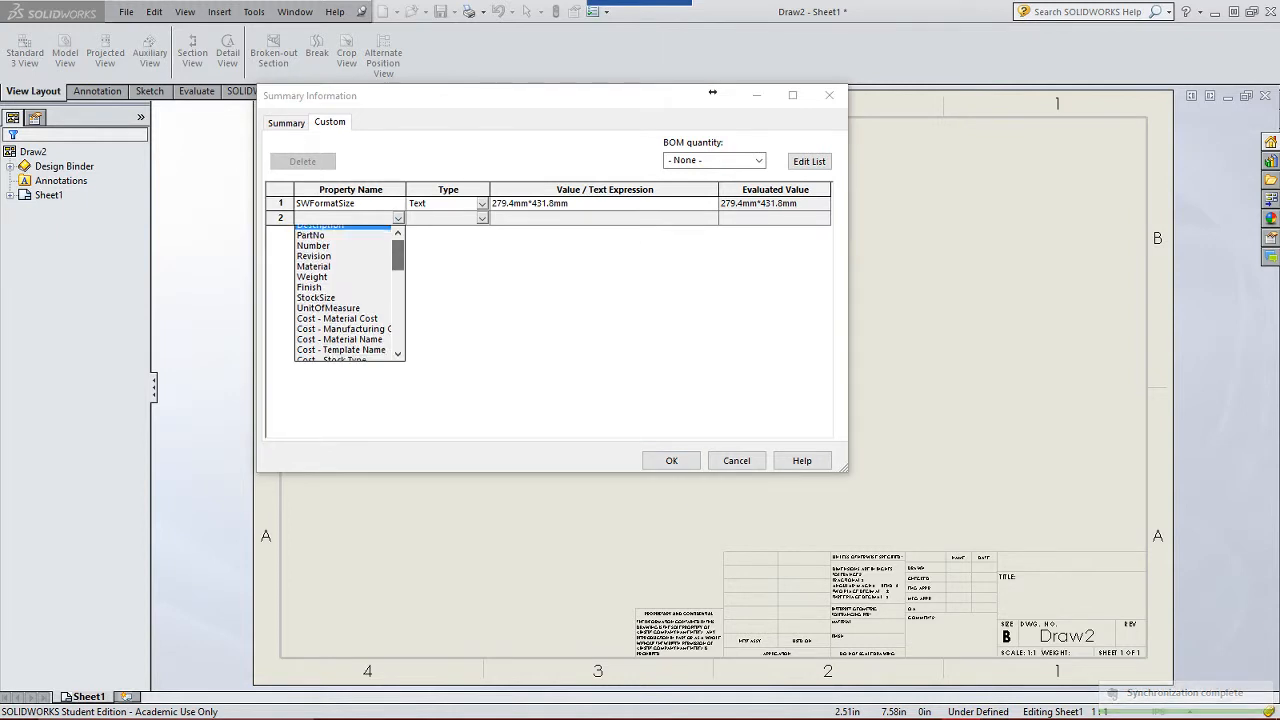
scroll(712, 92, down, 1)
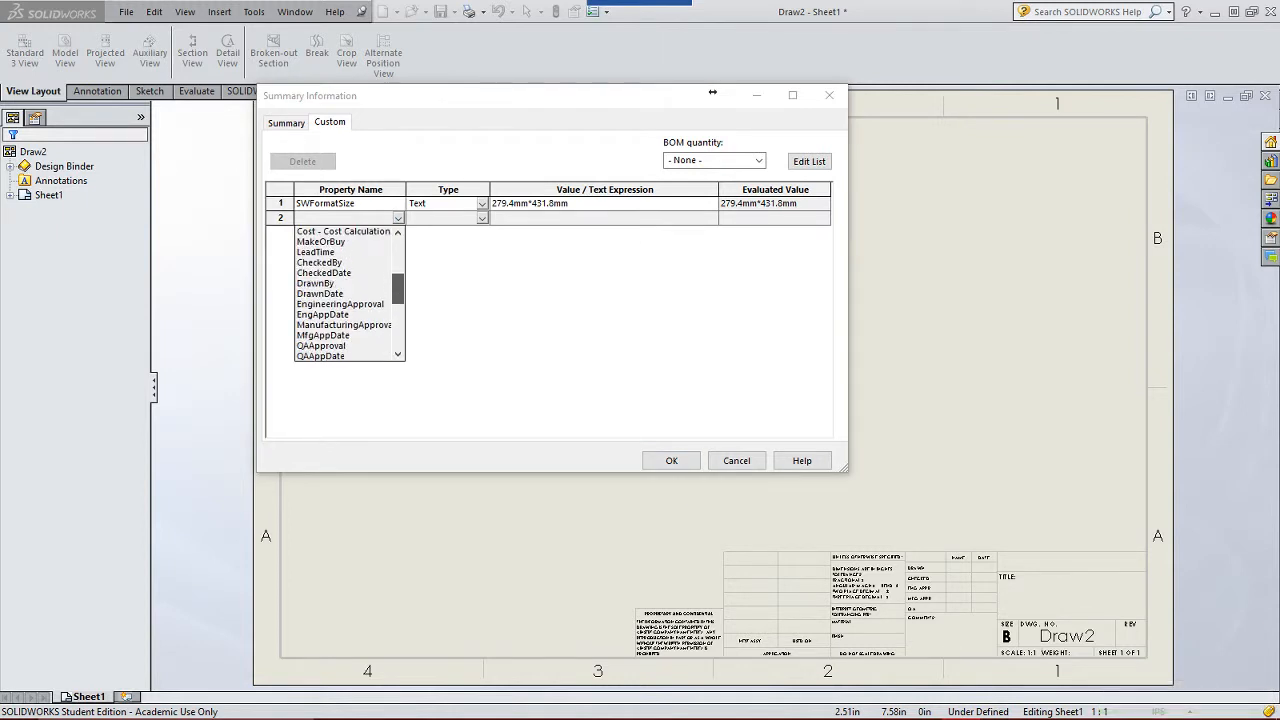
scroll(712, 92, down, 6)
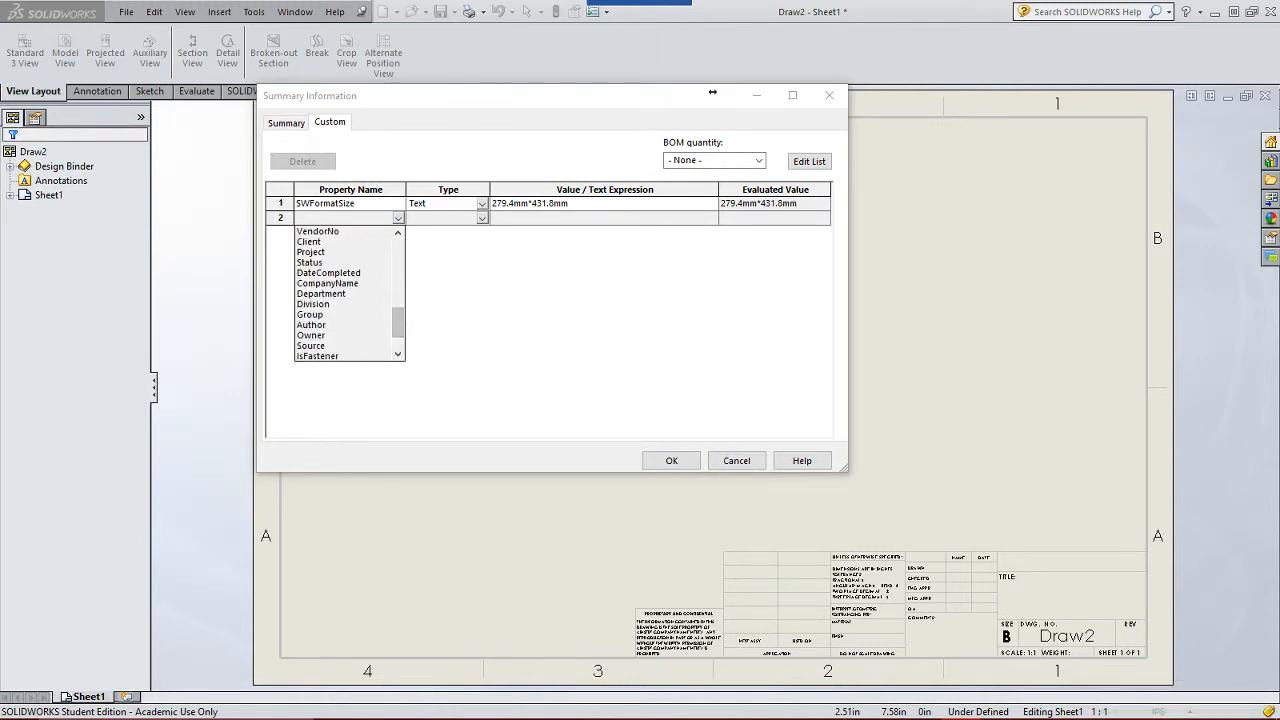
click(328, 283)
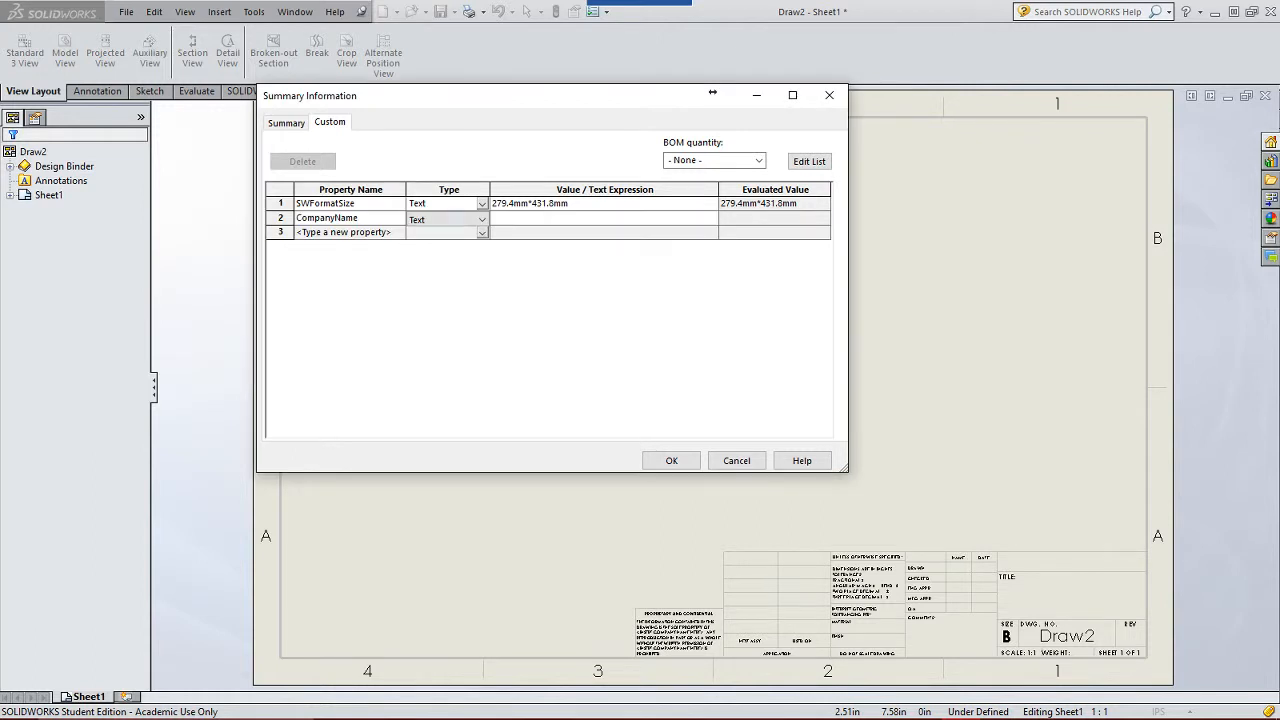
Step: Add the DrawnBy and DrawnDate text properties to the custom properties list
click(344, 232)
click(398, 232)
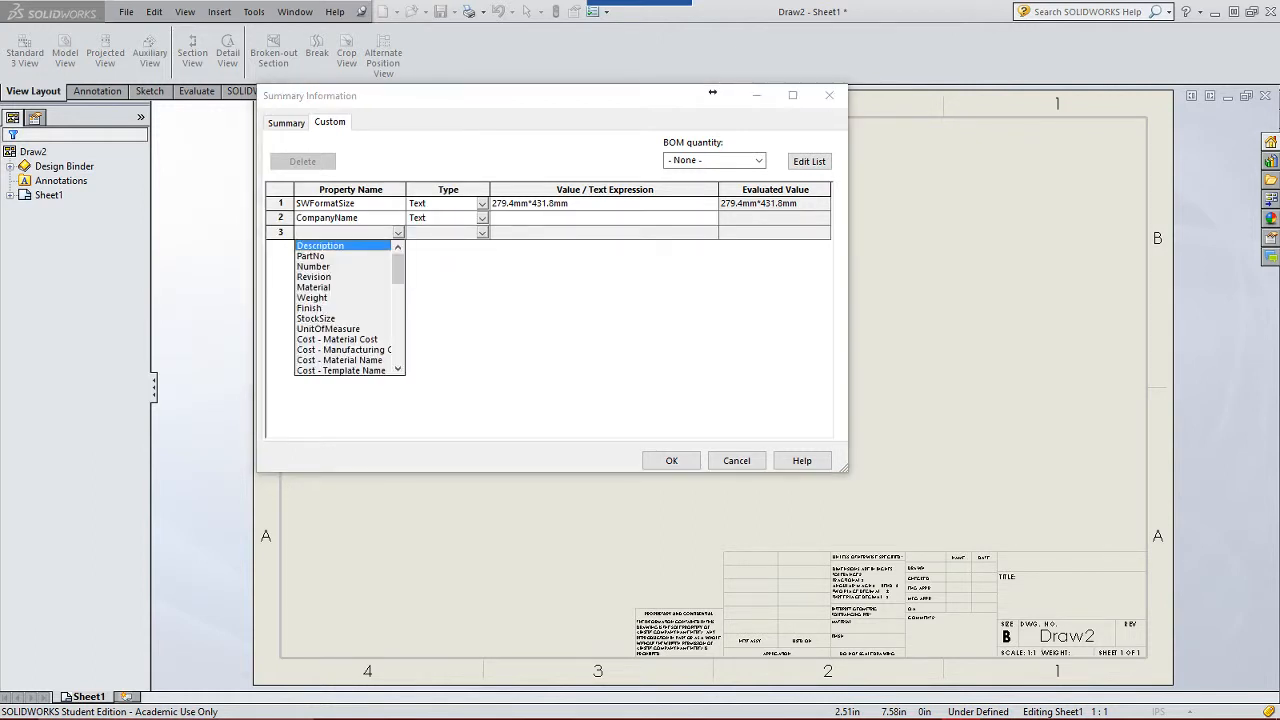
drag(398, 269, 398, 306)
click(316, 287)
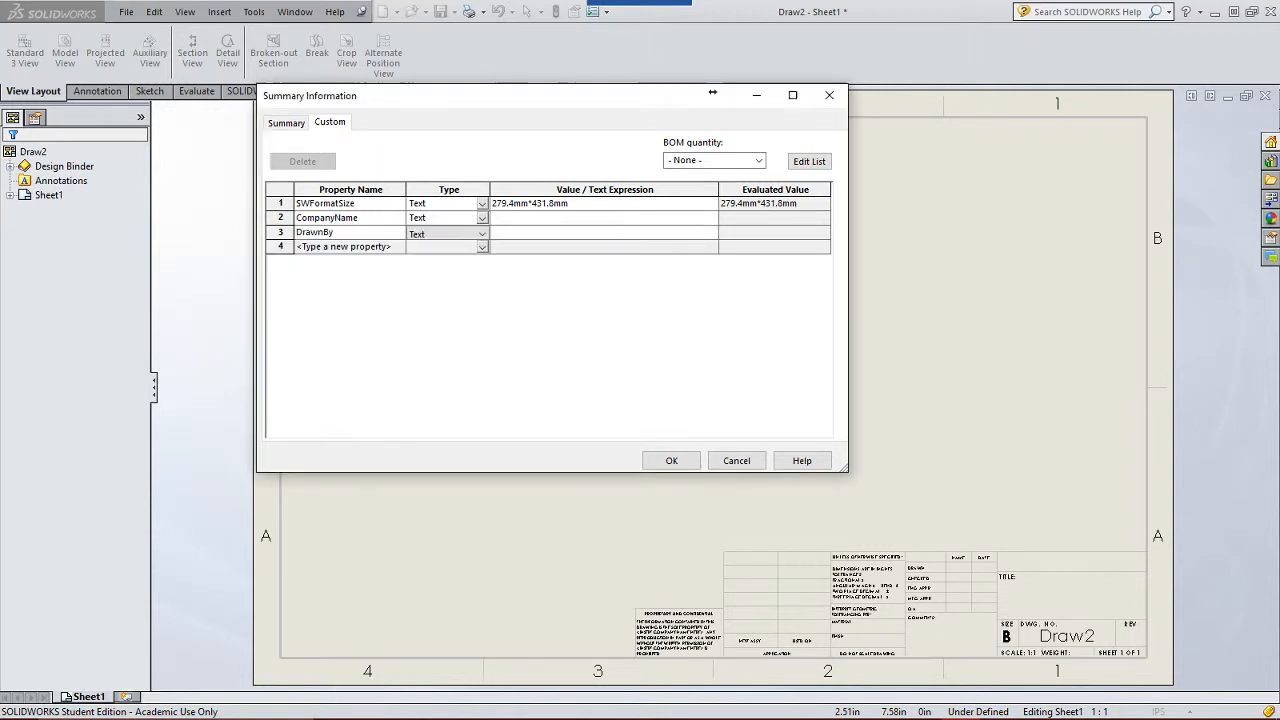
click(344, 247)
click(398, 247)
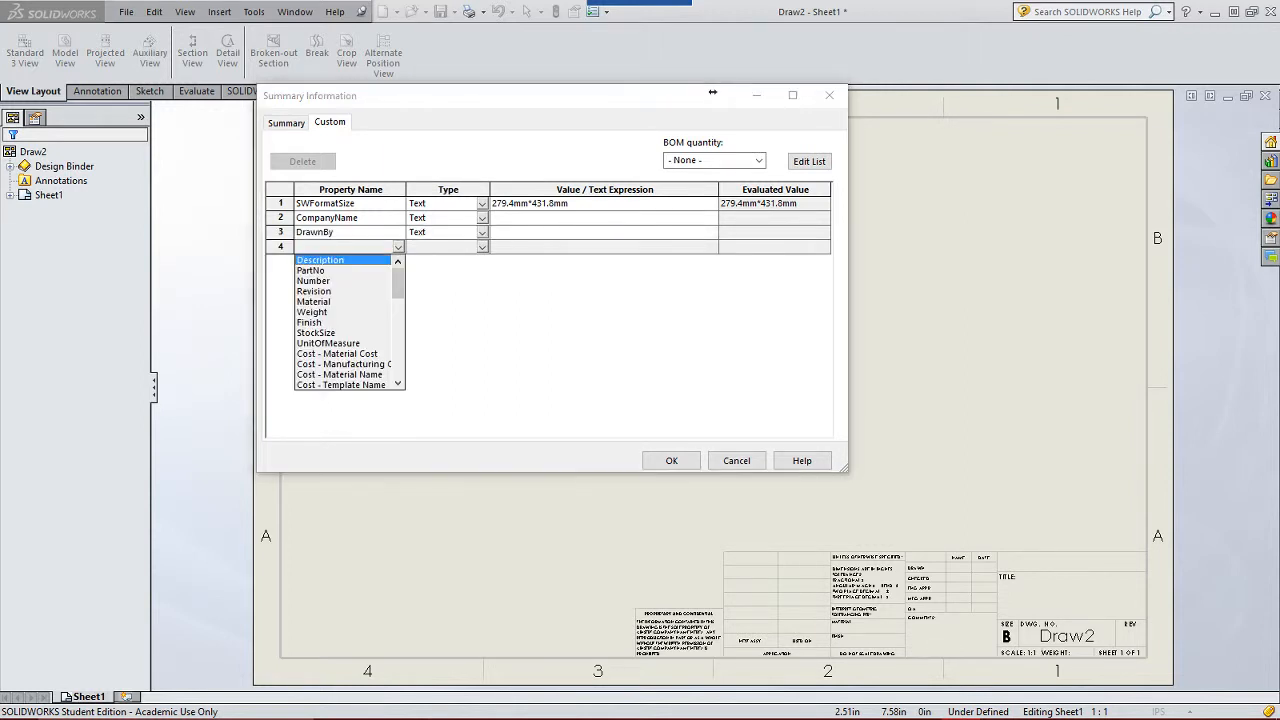
mouse_move(398, 282)
mouse_down()
mouse_move(398, 355)
mouse_move(398, 327)
mouse_up()
click(320, 291)
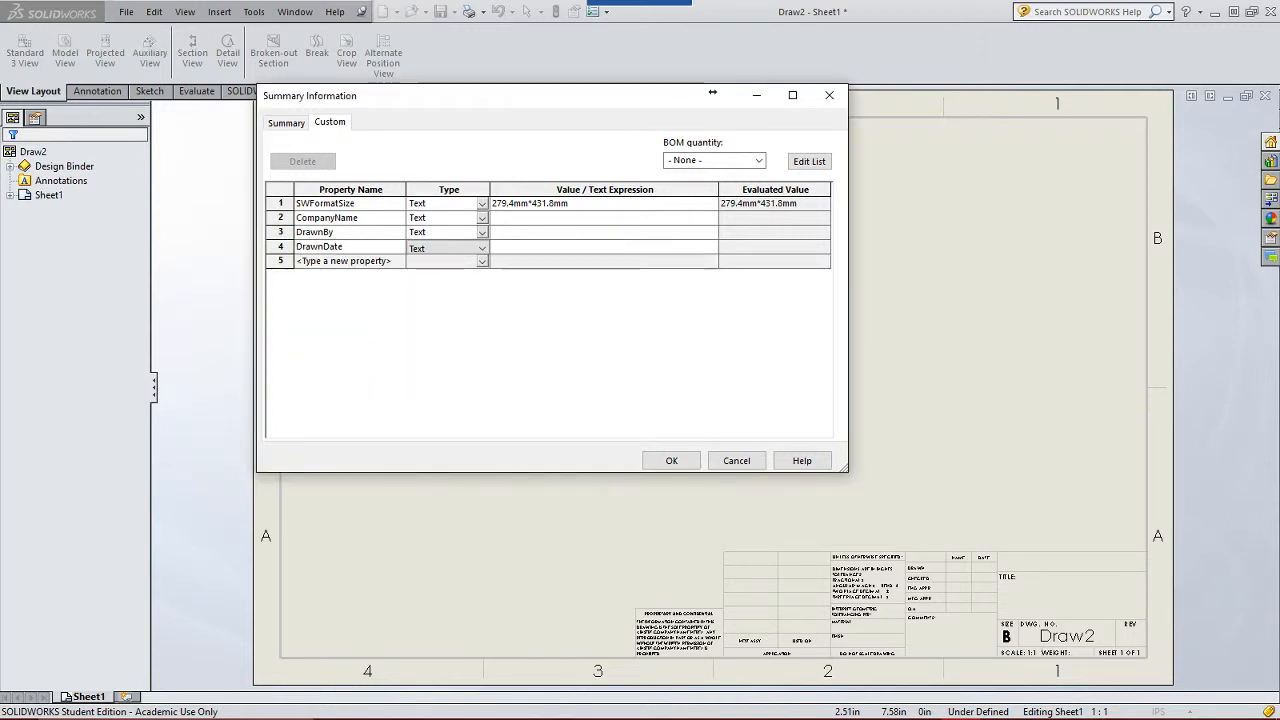
Step: Add the CheckedBy, CheckedDate and Revision text properties to the custom properties list
click(340, 261)
click(398, 261)
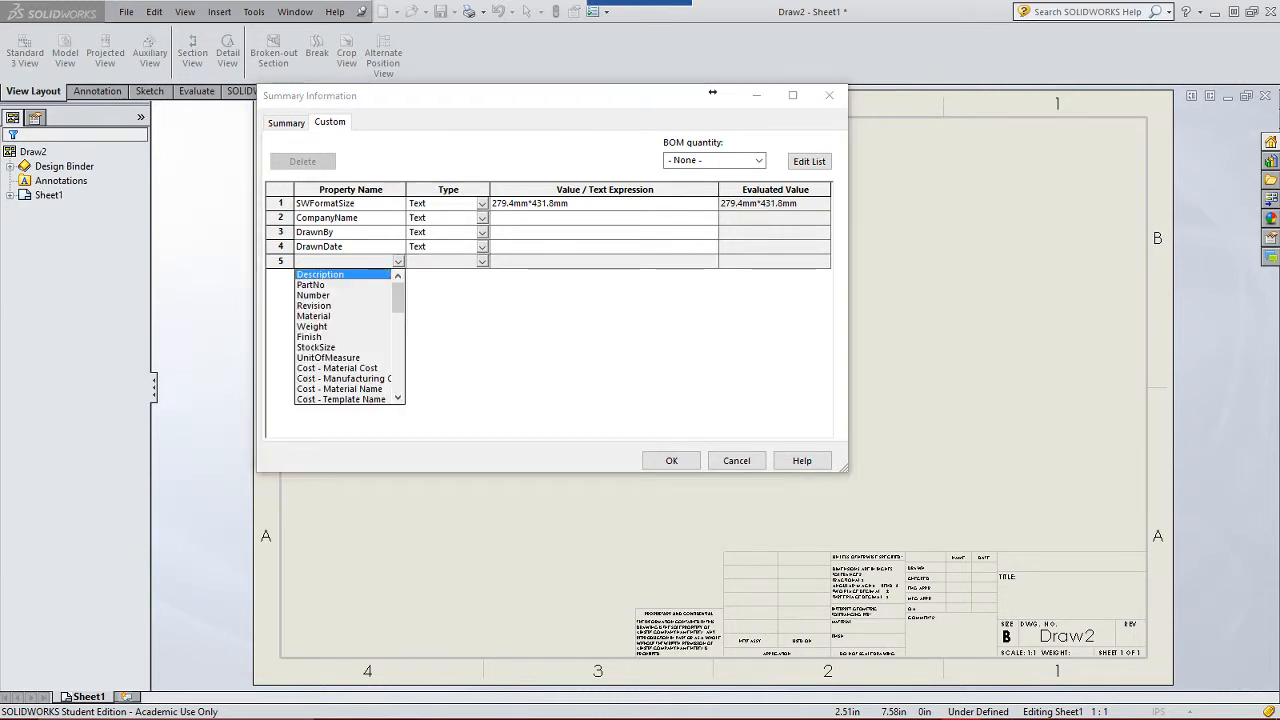
scroll(349, 336, down, 5)
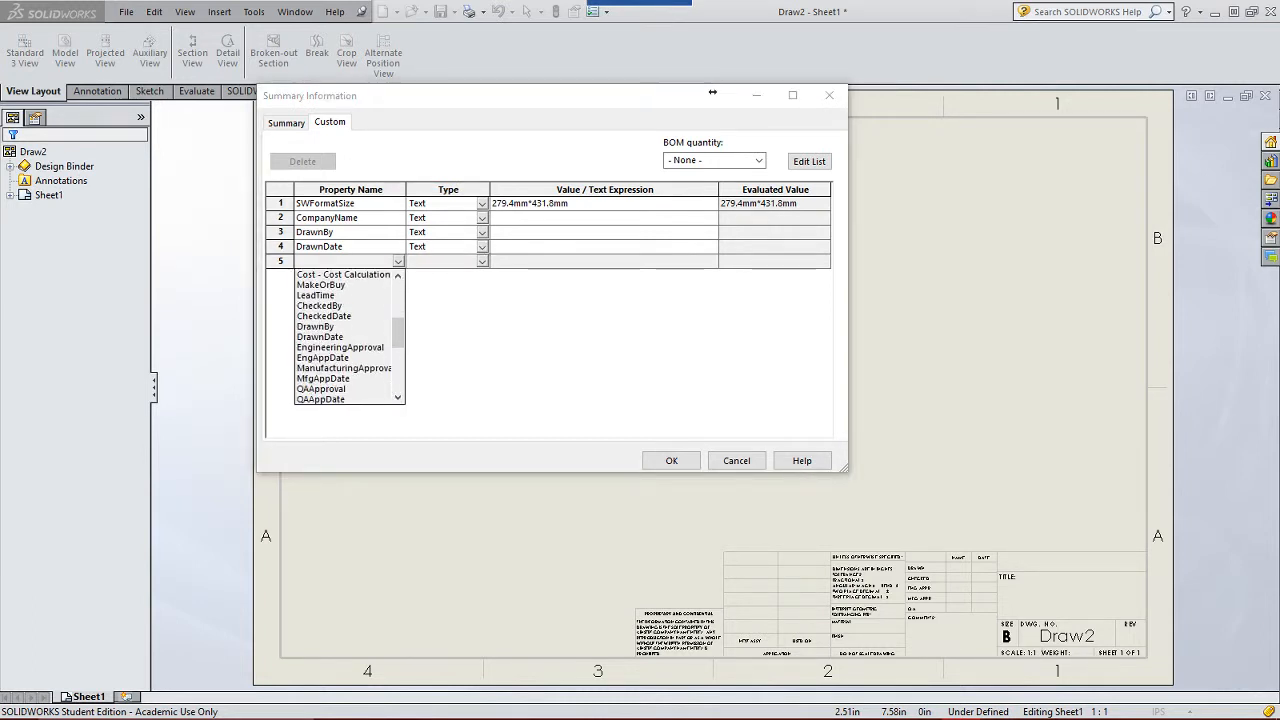
click(320, 305)
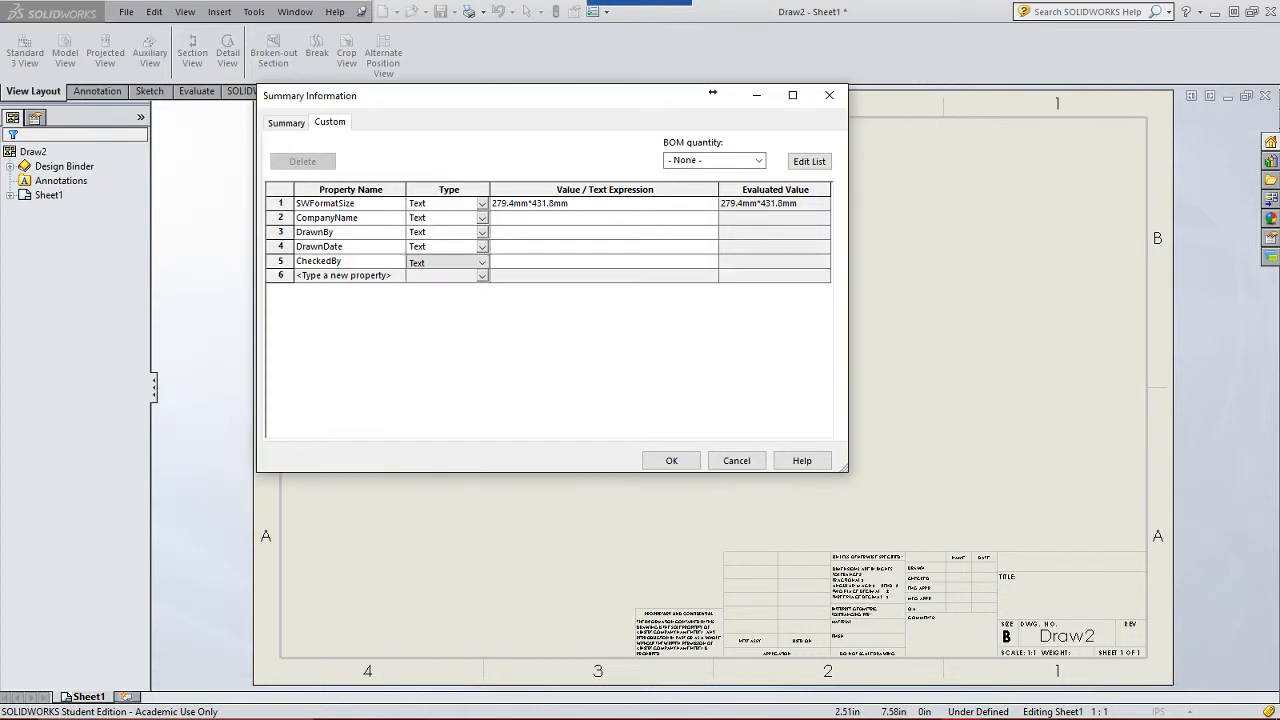
click(340, 275)
click(398, 275)
scroll(349, 350, down, 5)
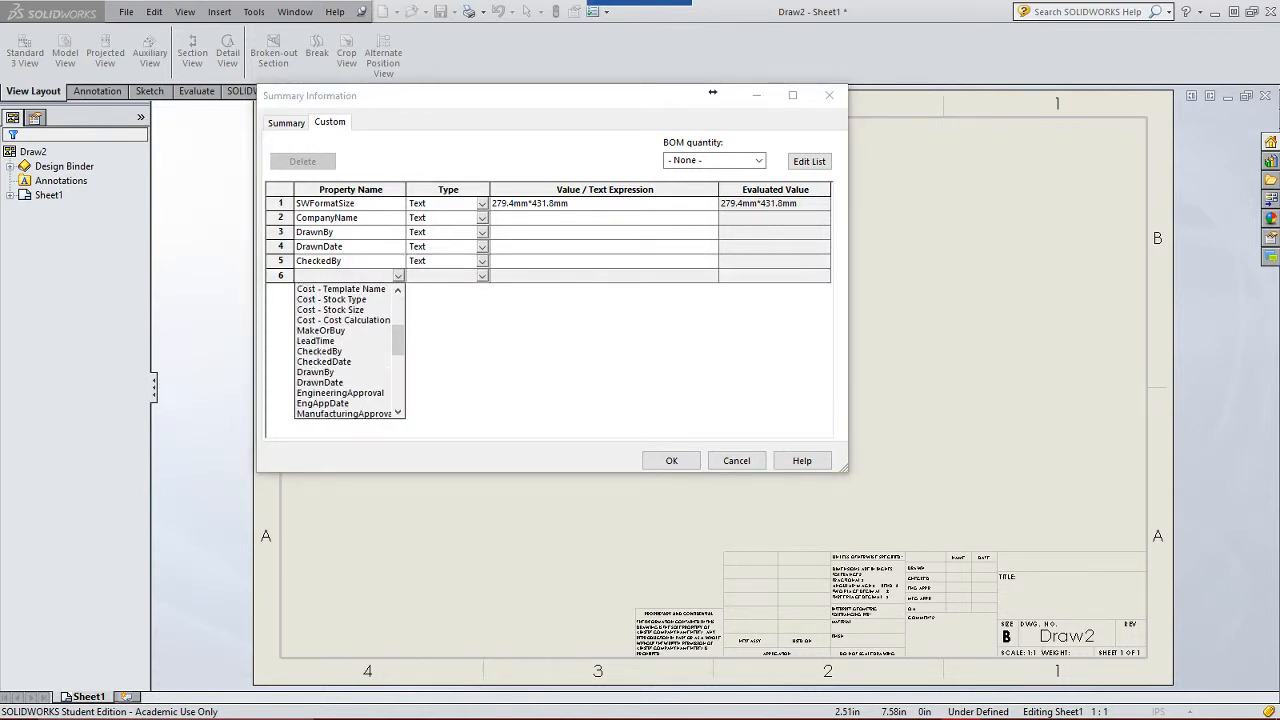
click(323, 361)
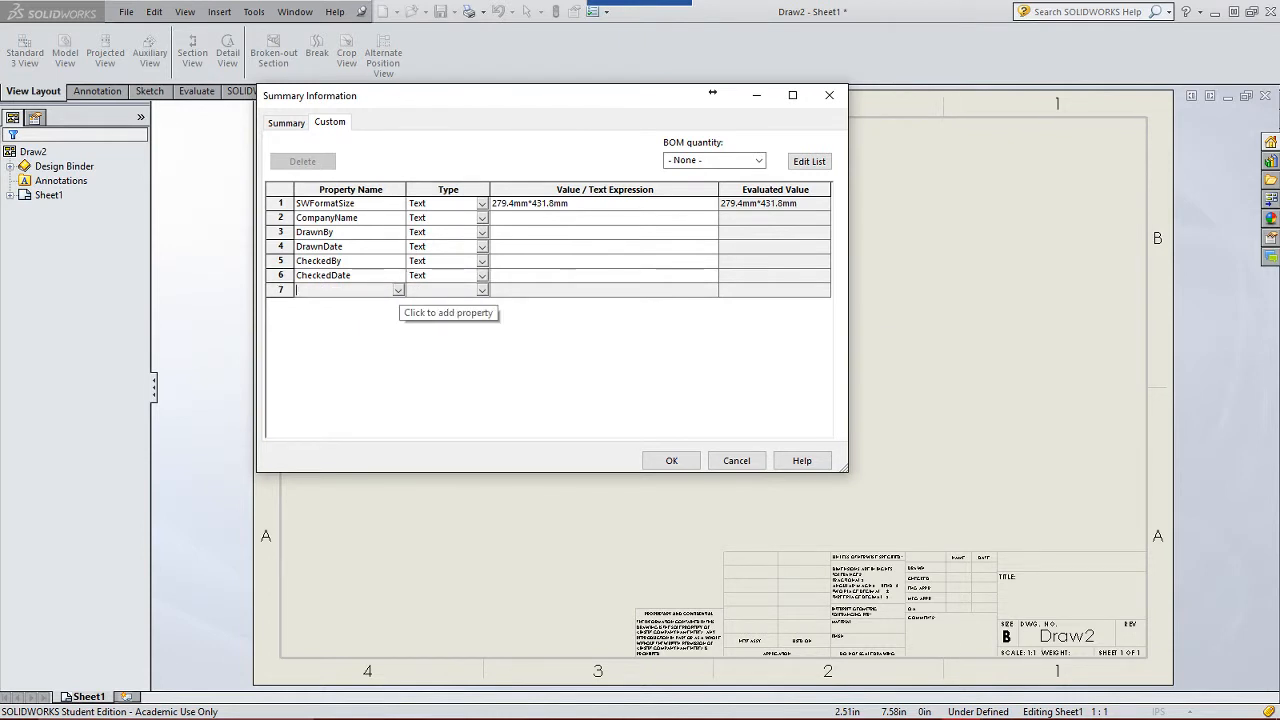
click(398, 290)
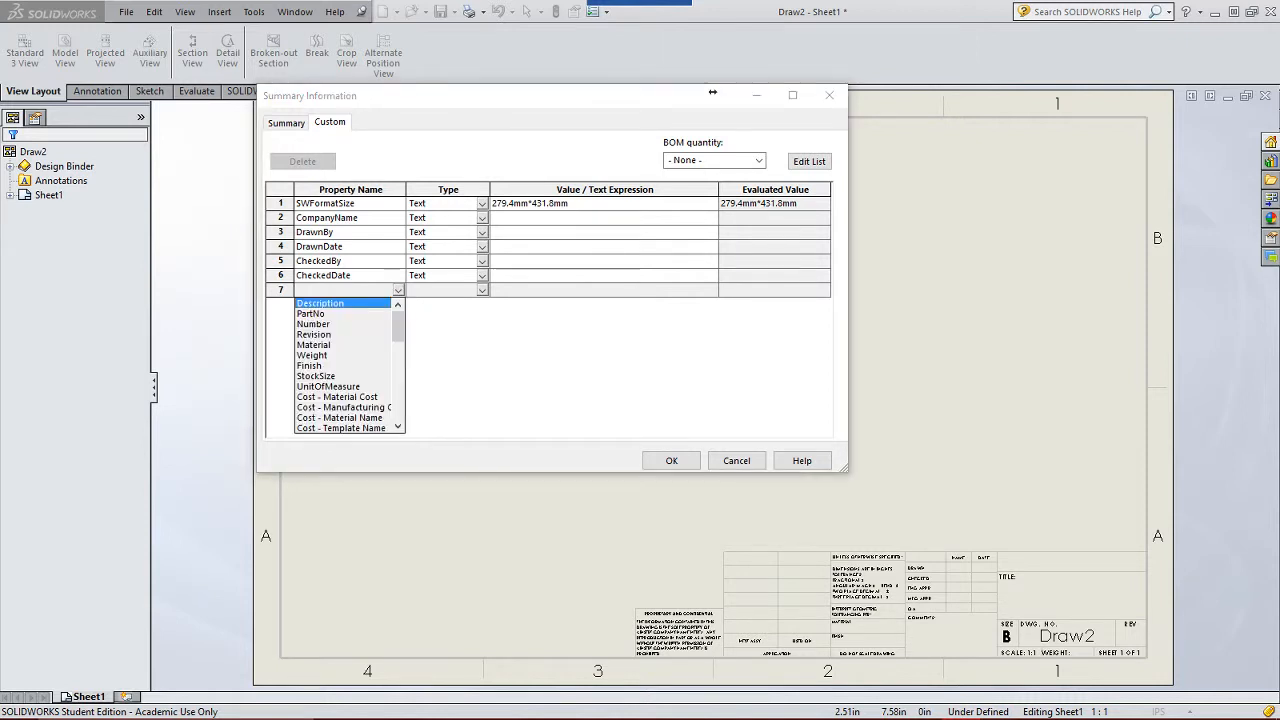
click(314, 335)
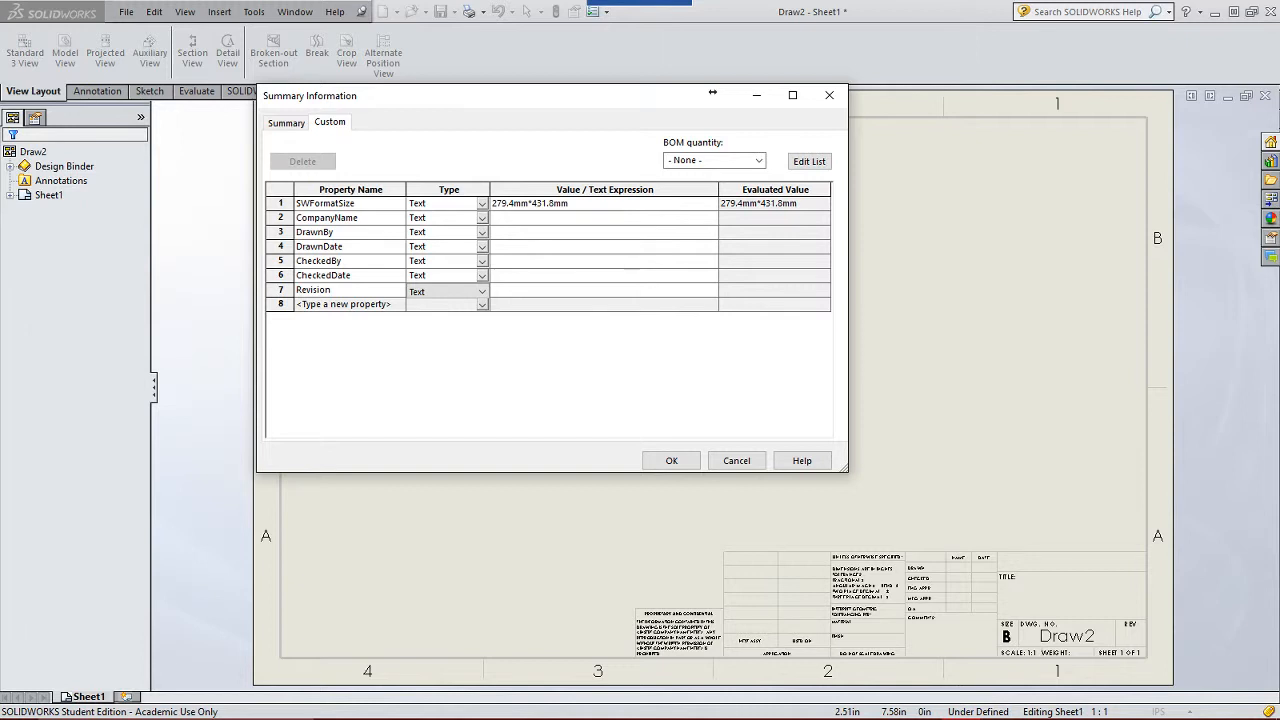
Step: Set the CompanyName property's value to "Kansas State Polytechnic"
click(577, 218)
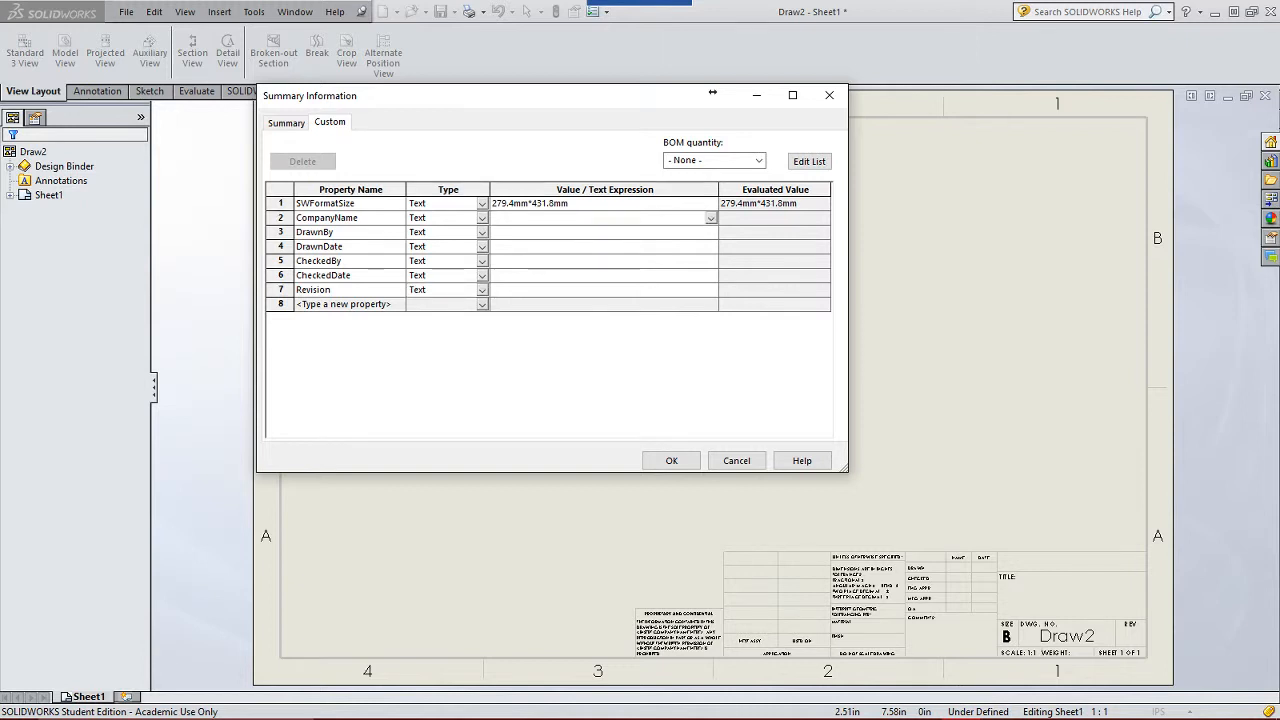
text(Kansas State Polt)
key(BackSpace)
text(ytechnic)
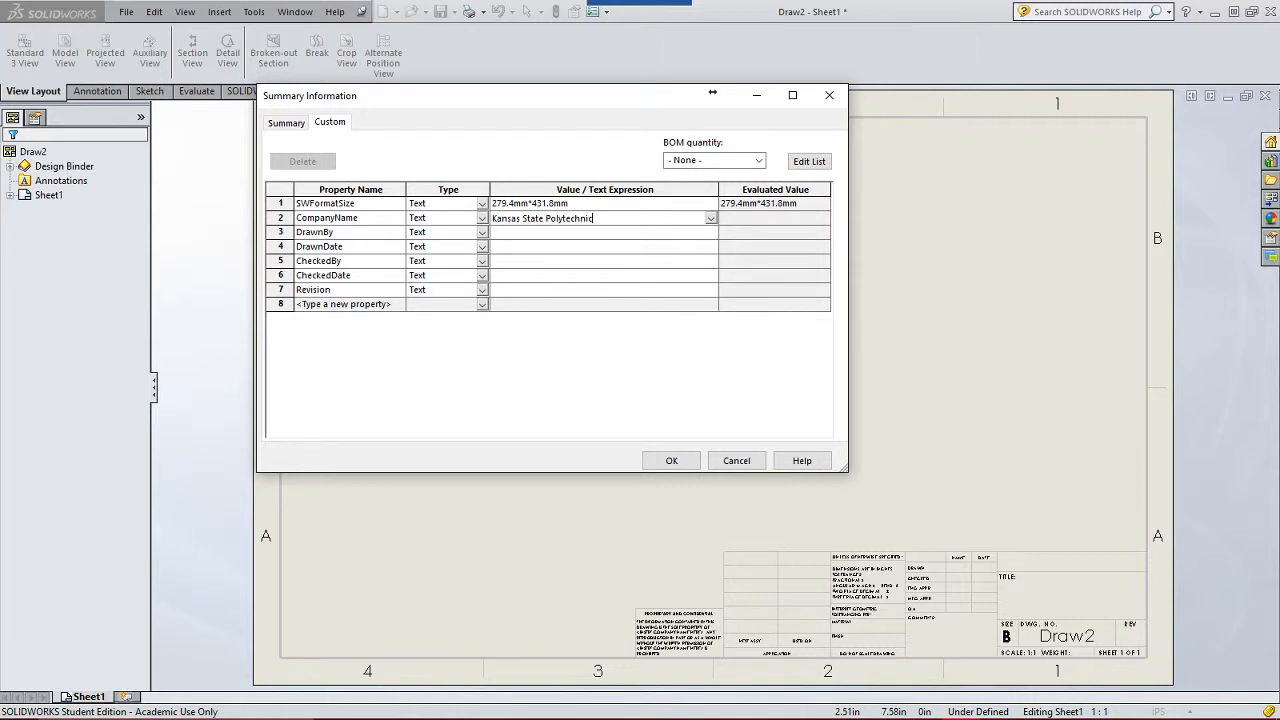
key(Return)
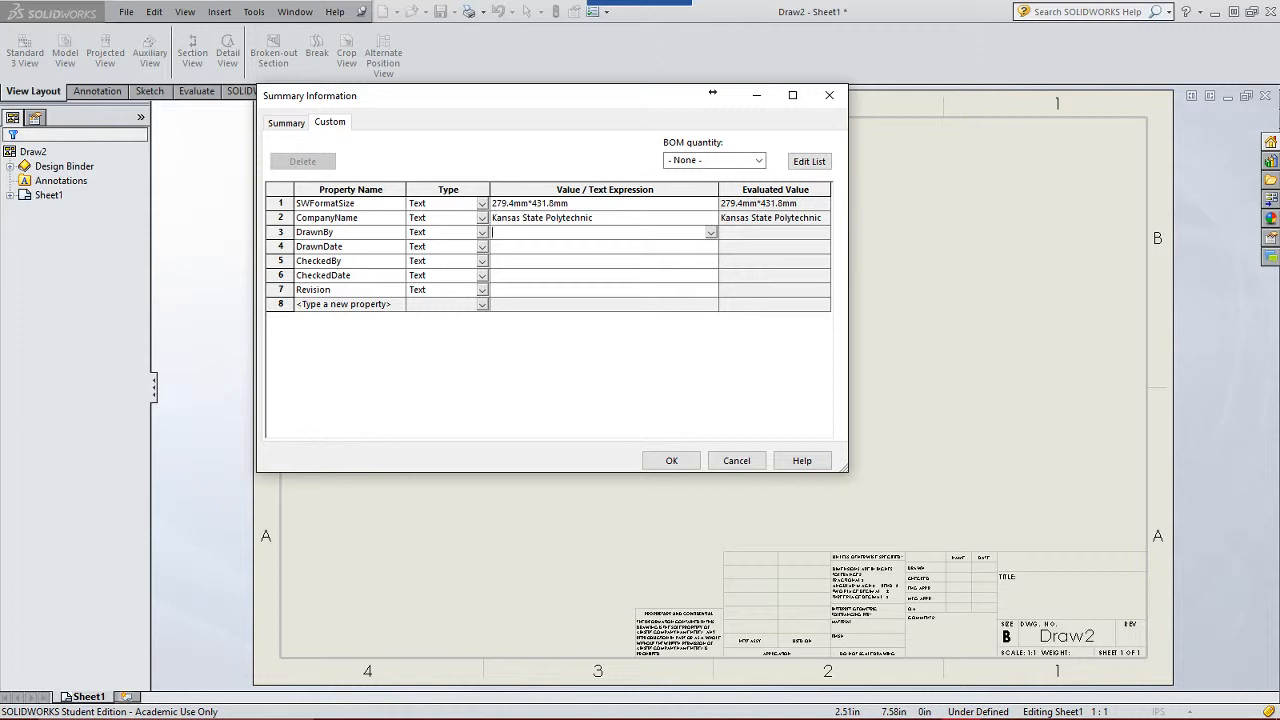
Step: Set the DrawnBy value to the initials TEL and the DrawnDate value to 02/18/16
text(TEL)
key(Return)
key(Down)
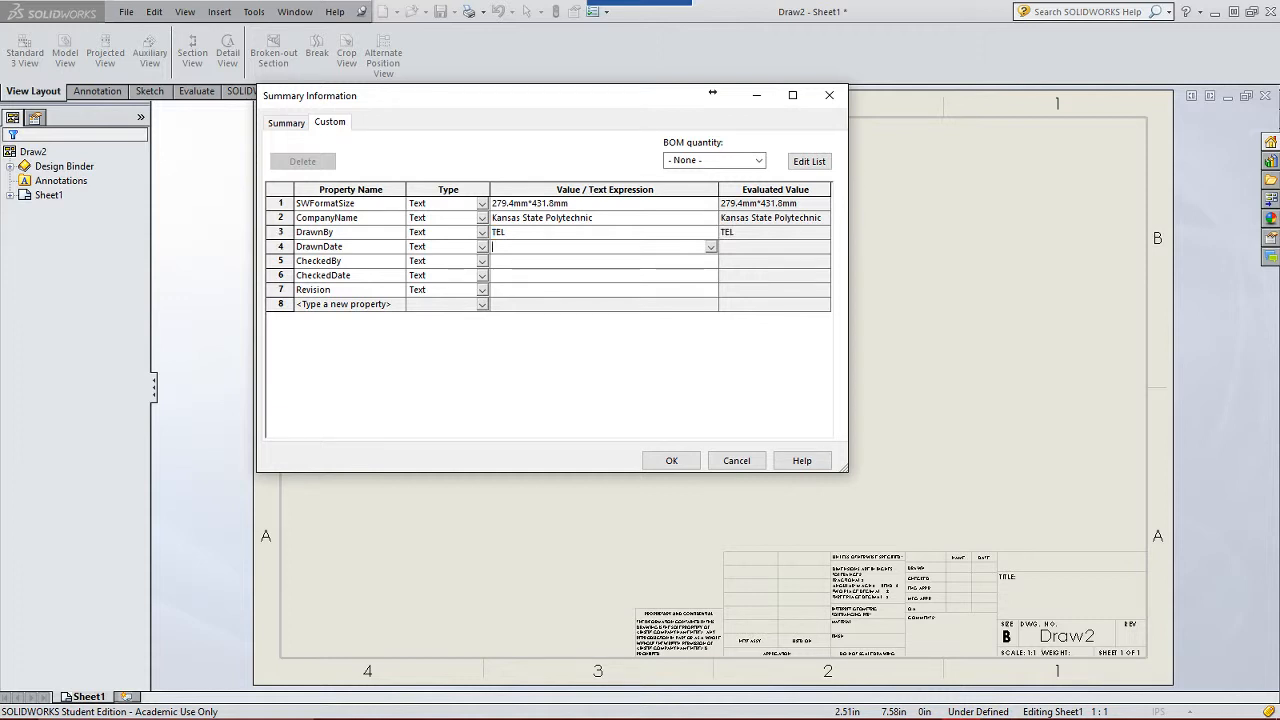
text(02/18/16)
key(Return)
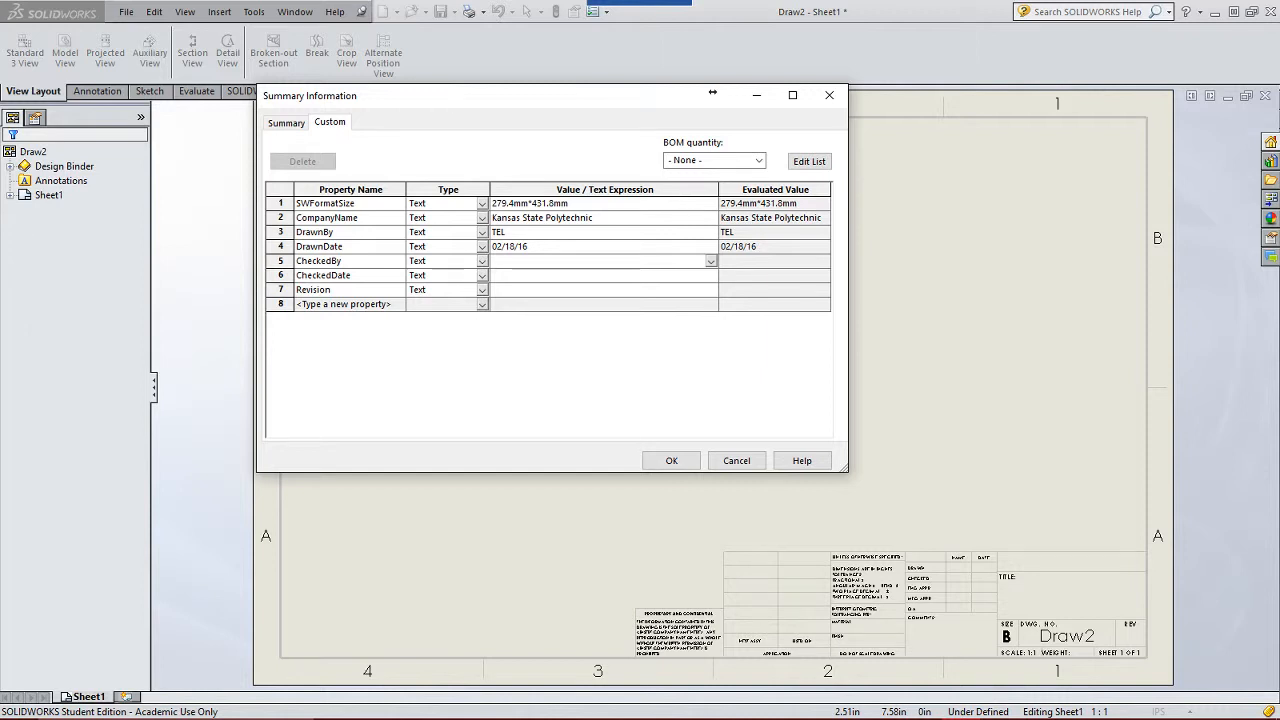
Step: Set CheckedBy to TEL, CheckedDate to 02/18/16 and Revision to "-", and apply the custom properties
text(TEL)
key(Return)
text(02/18/16)
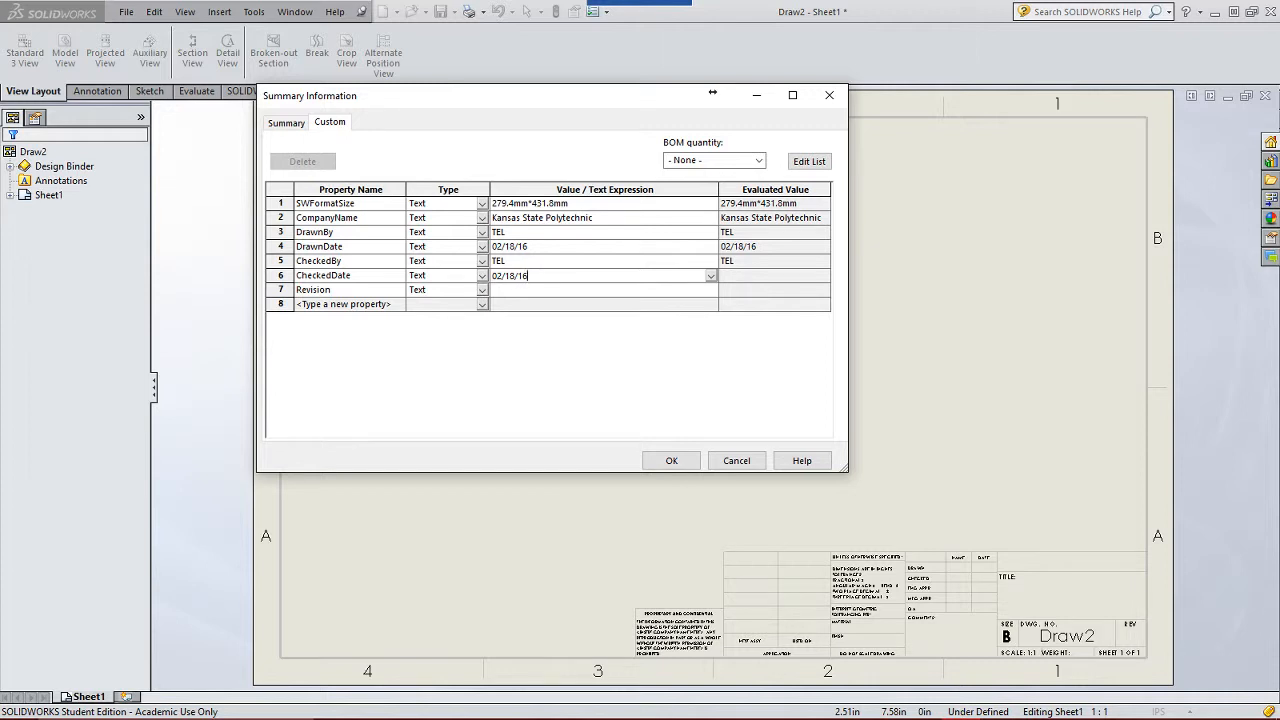
key(Return)
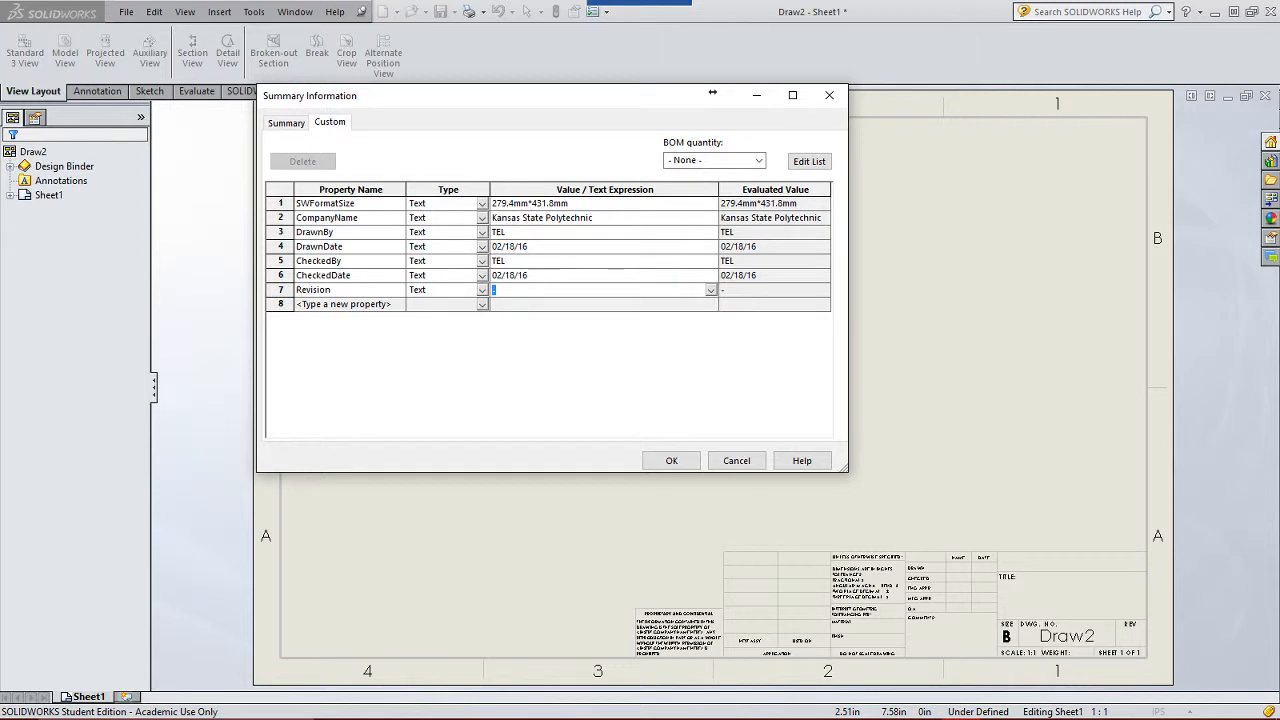
click(671, 460)
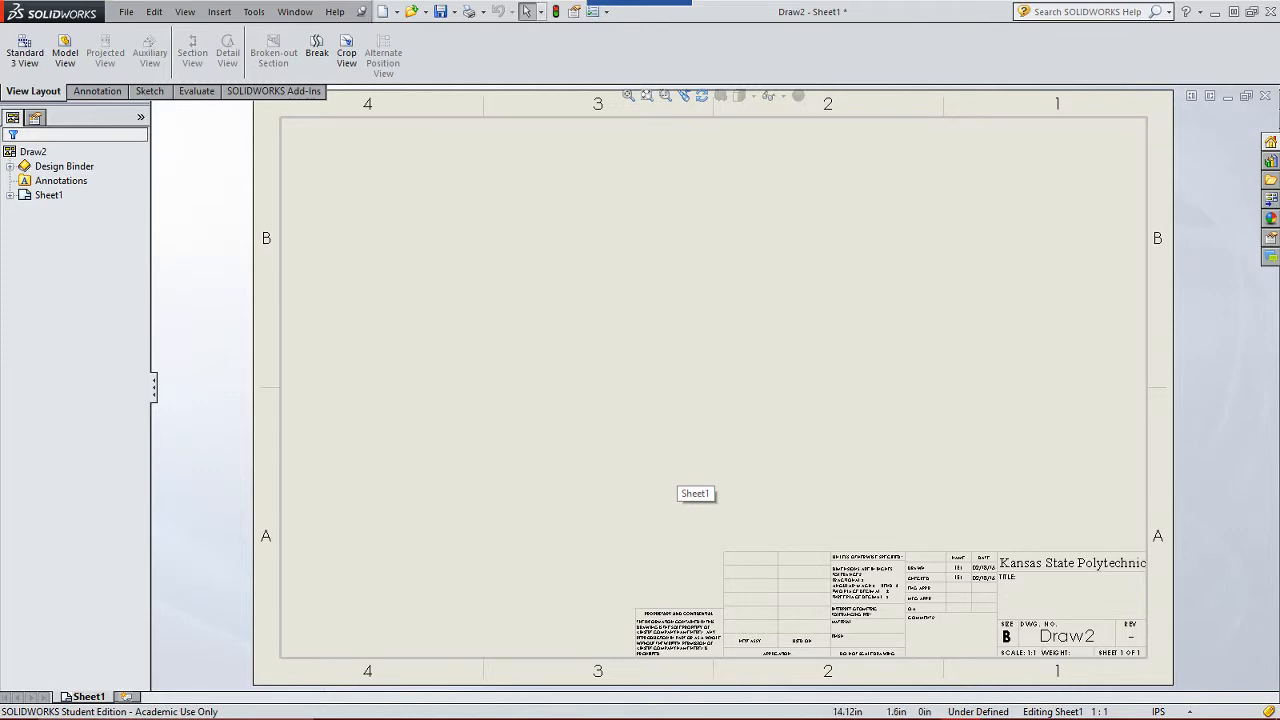
Step: Examine the title block entries, the tolerance block and the Proprietary and Confidential note up close
scroll(1048, 622, down, 2)
scroll(1040, 655, down, 3)
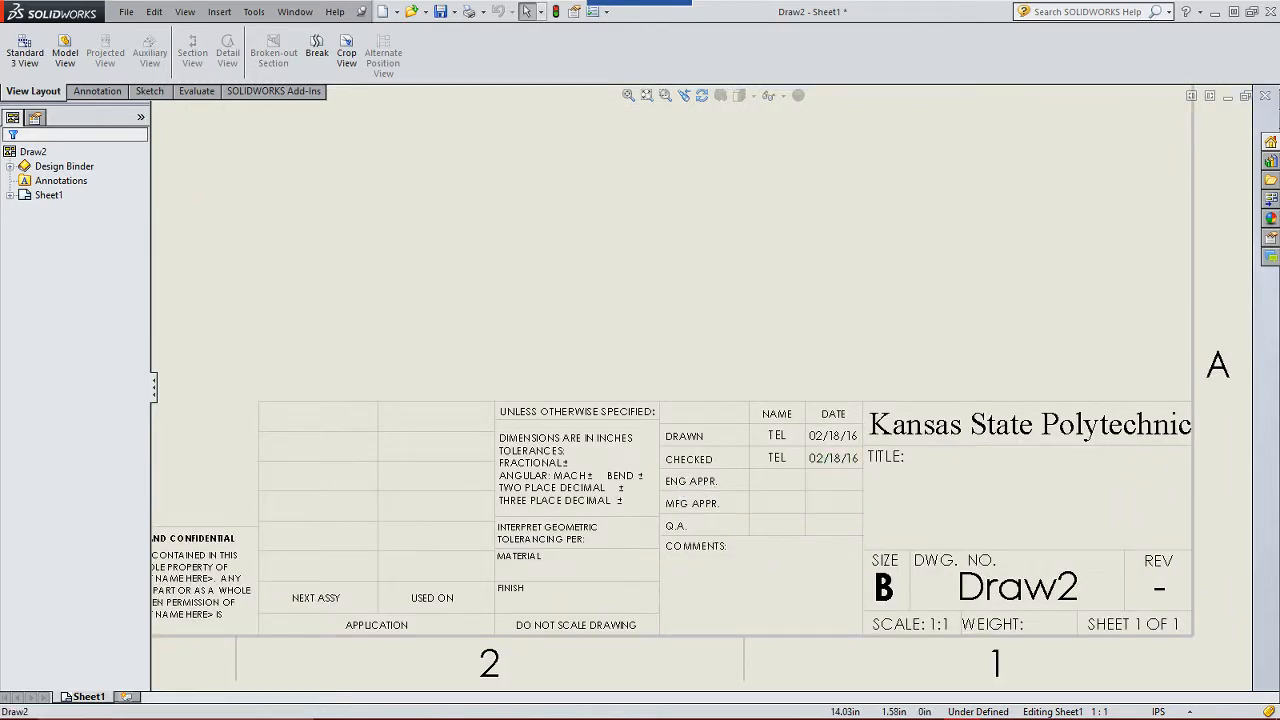
mouse_move(895, 515)
middle_down()
mouse_move(832, 420)
mouse_move(852, 400)
mouse_move(863, 419)
middle_up()
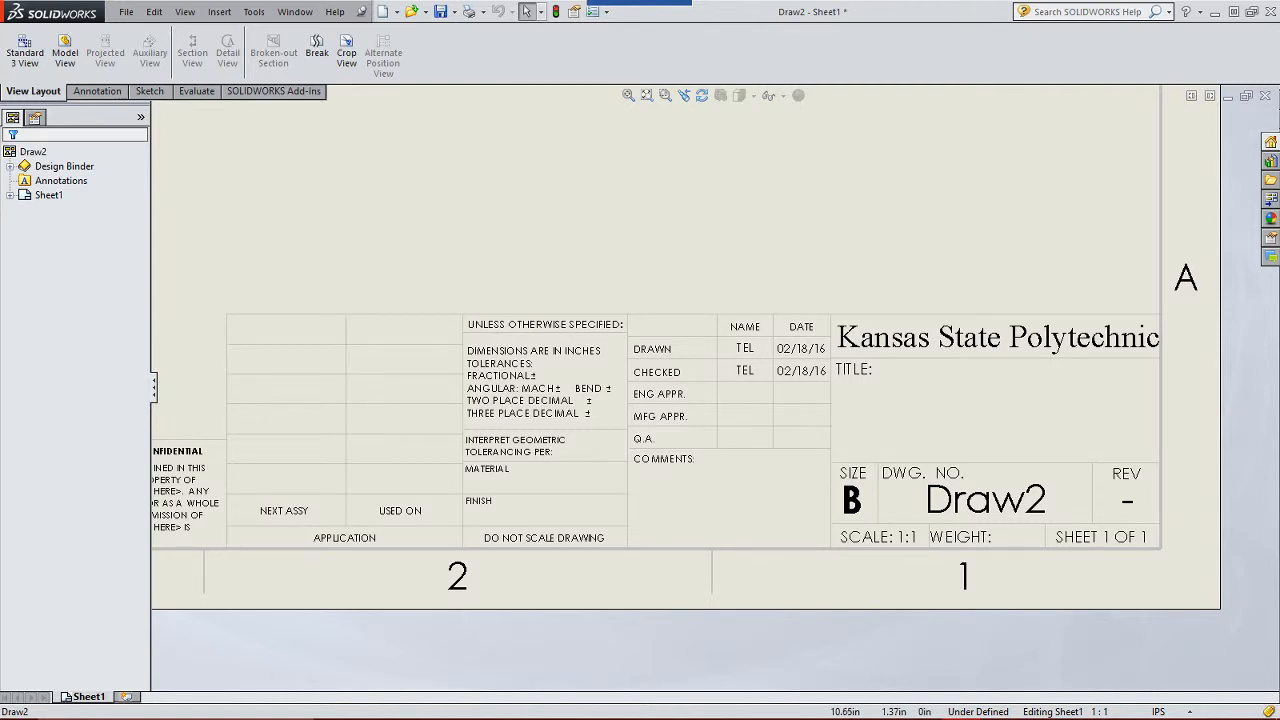
mouse_move(461, 444)
middle_down()
mouse_move(813, 424)
mouse_move(847, 410)
mouse_move(836, 406)
middle_up()
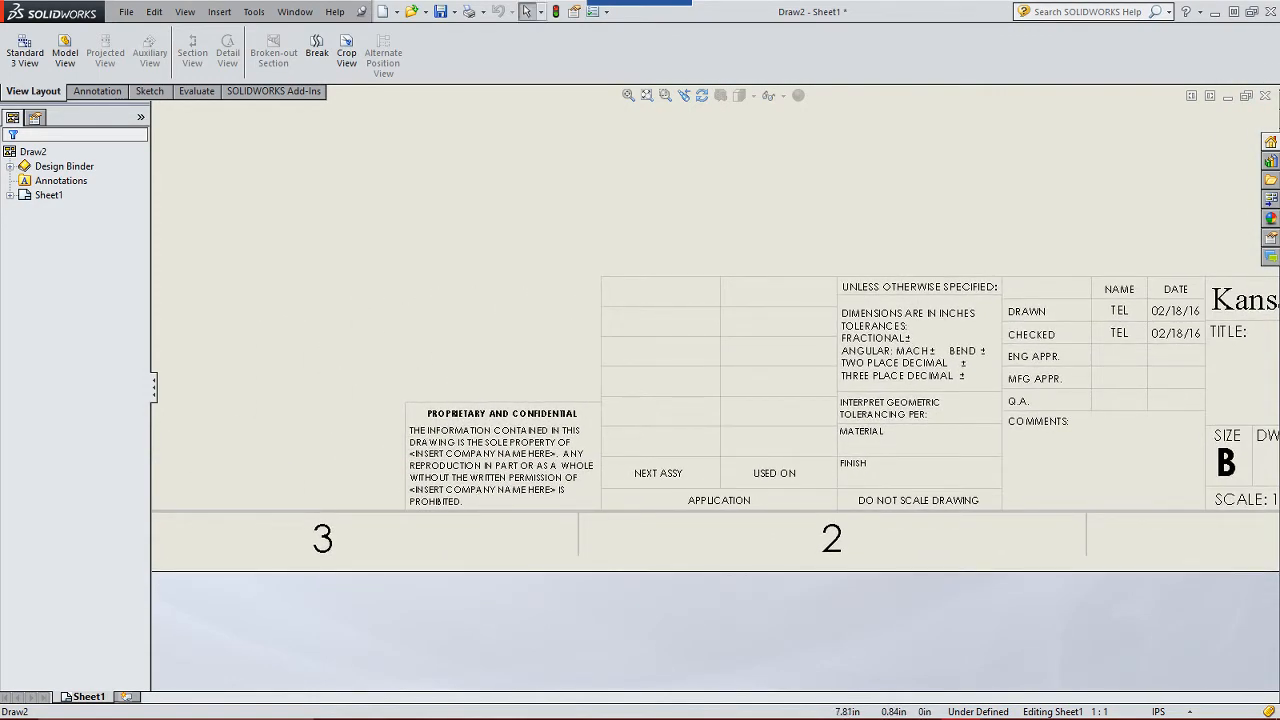
scroll(488, 466, down, 5)
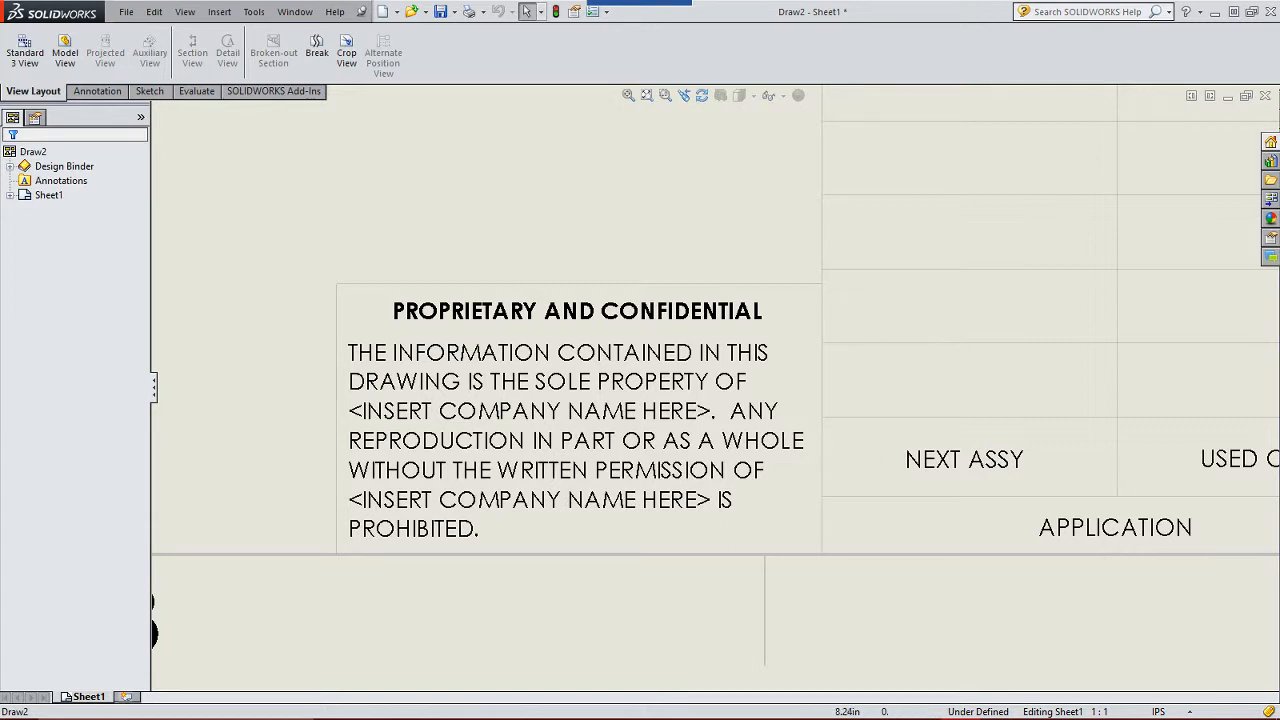
Step: Open the sheet format of Sheet1 for editing
click(625, 411)
right_click(26, 196)
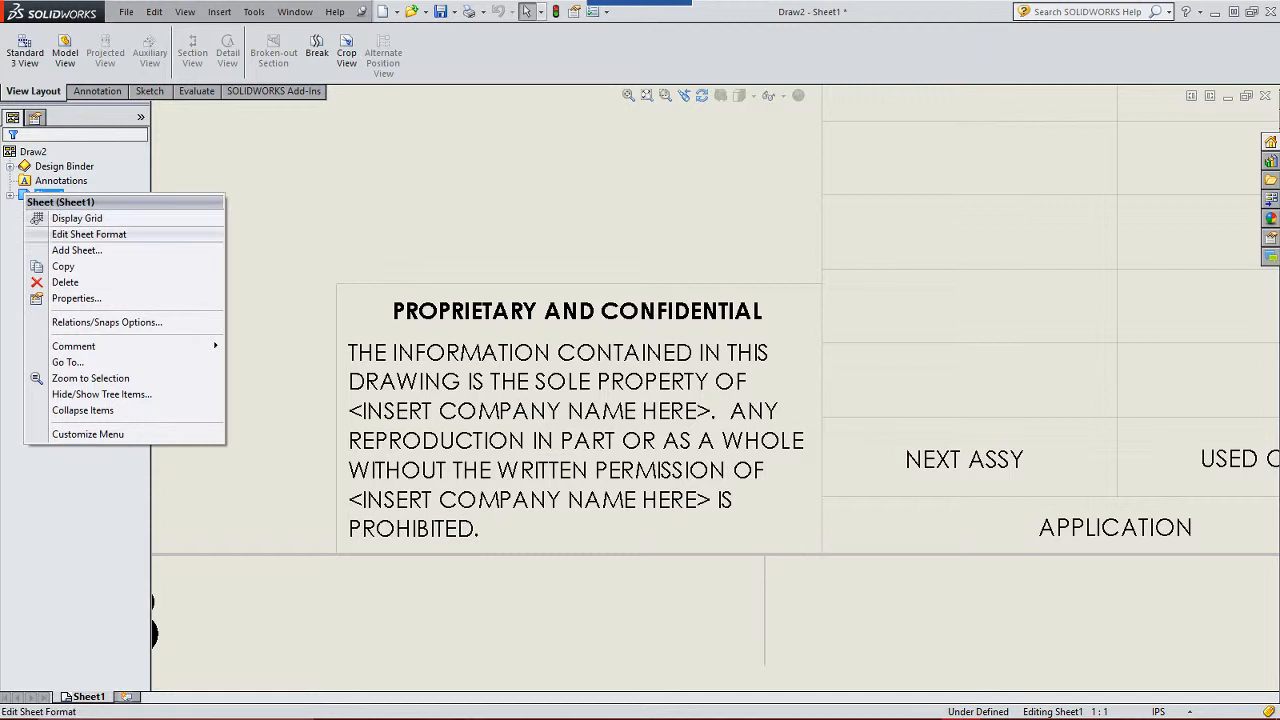
click(89, 234)
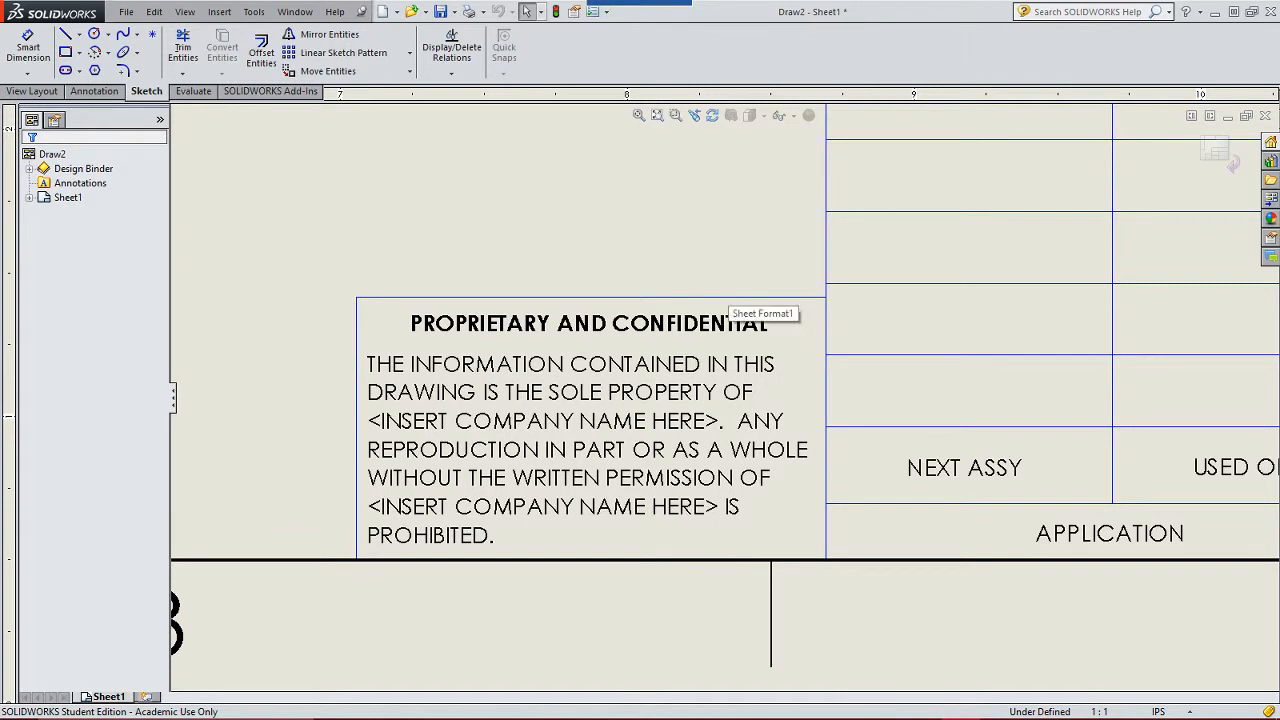
Step: Replace the first company name placeholder in the Proprietary and Confidential note with the owner's full name in capitals
click(584, 418)
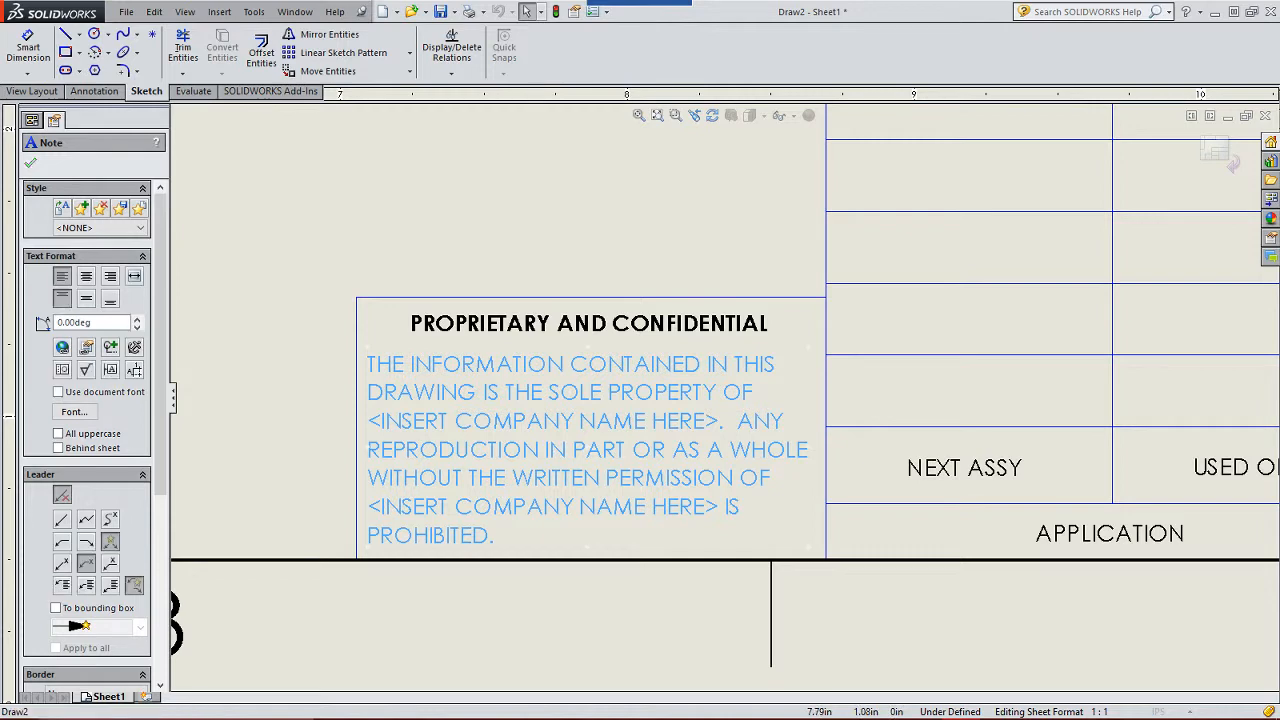
double_click(567, 394)
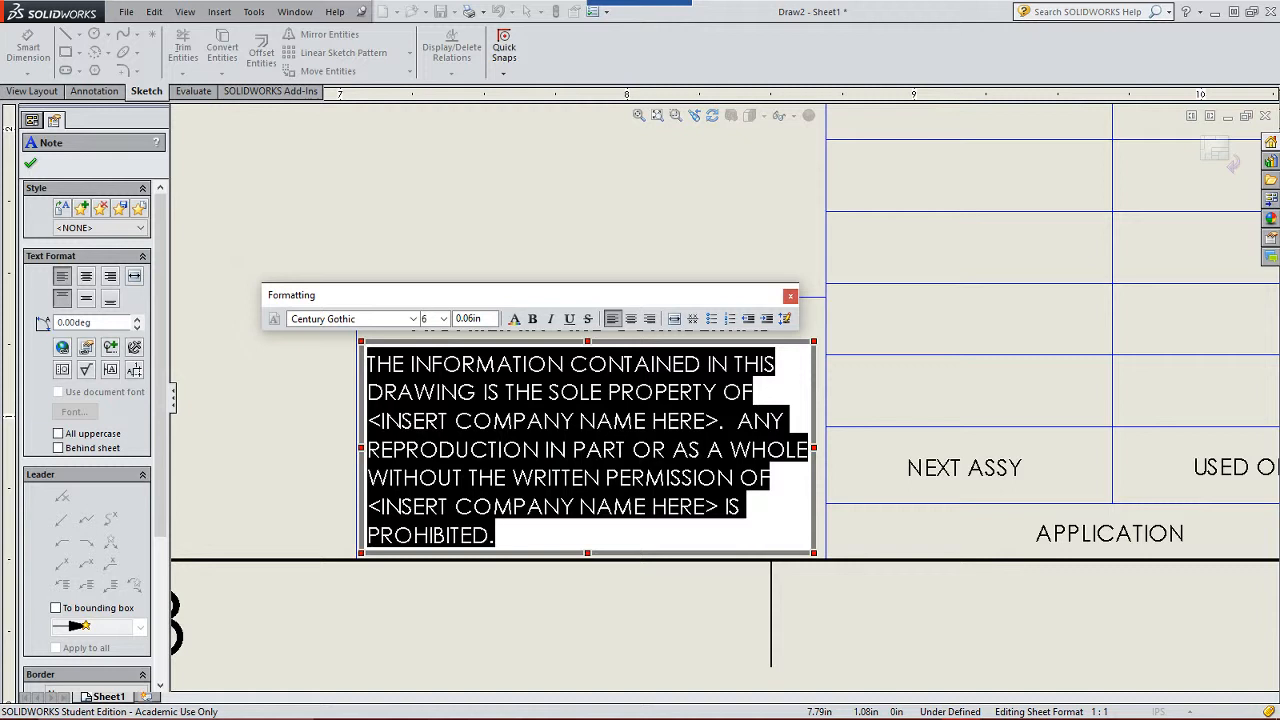
click(719, 420)
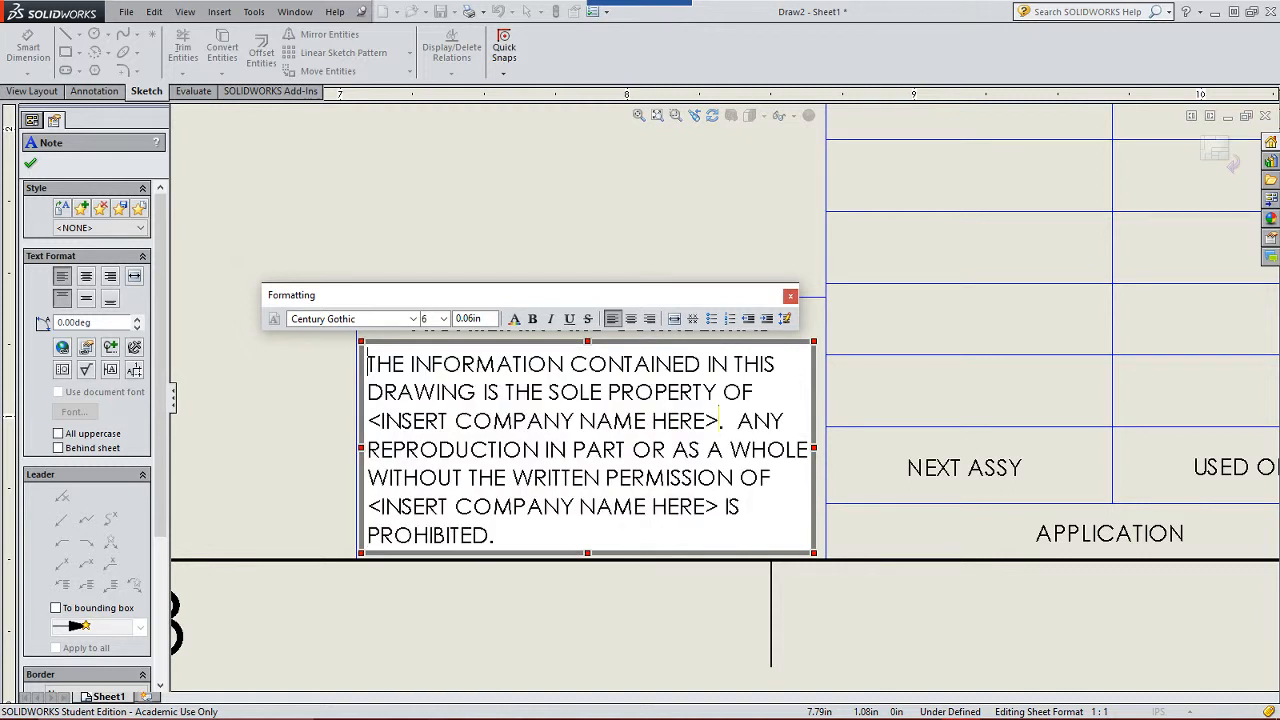
key(BackSpace)
key(BackSpace)
key(BackSpace)
key(BackSpace)
key(BackSpace)
key(BackSpace)
key(BackSpace)
key(BackSpace)
key(BackSpace)
key(BackSpace)
key(BackSpace)
key(BackSpace)
key(BackSpace)
key(BackSpace)
key(BackSpace)
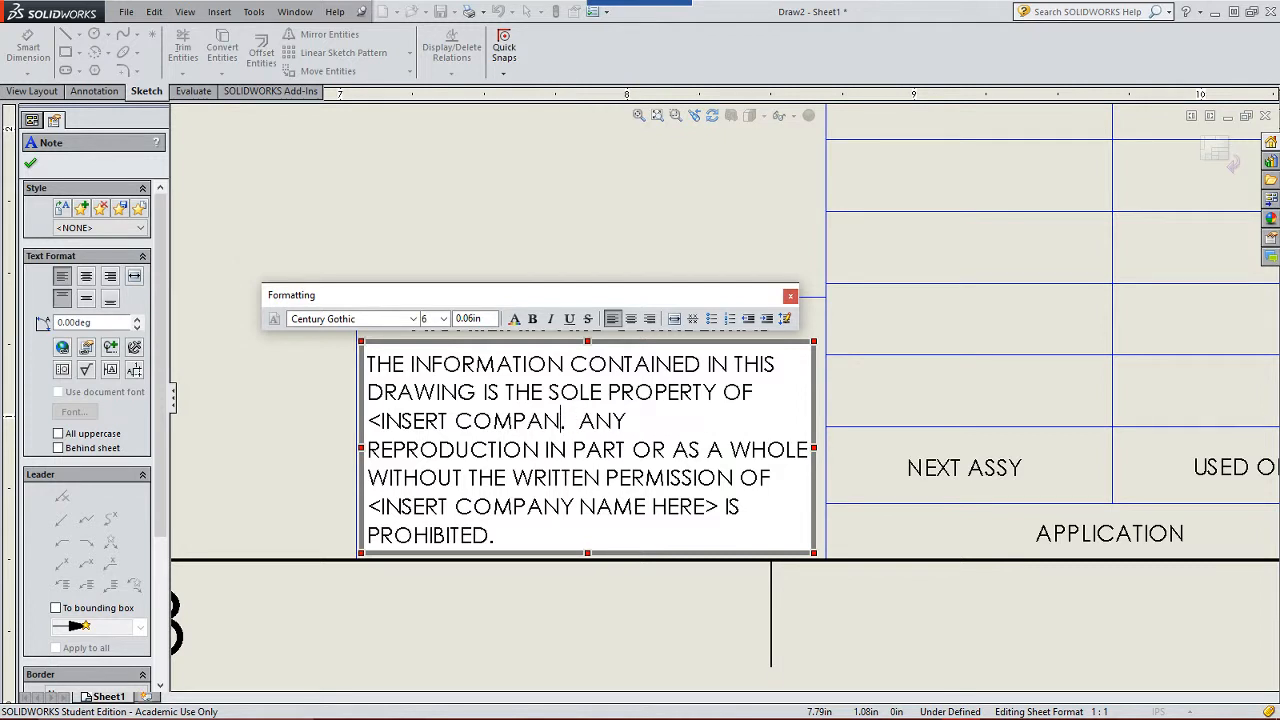
key(BackSpace)
key(BackSpace)
key(BackSpace)
key(BackSpace)
key(BackSpace)
key(BackSpace)
key(BackSpace)
key(BackSpace)
key(BackSpace)
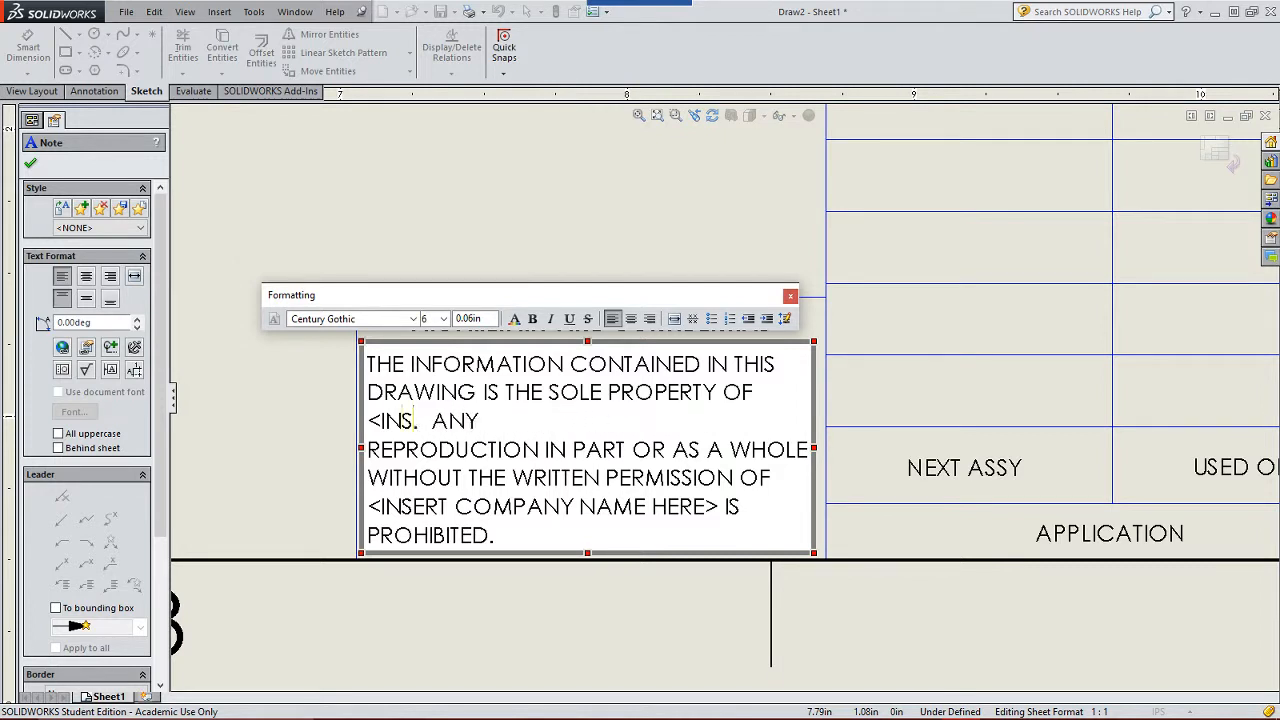
key(BackSpace)
key(BackSpace)
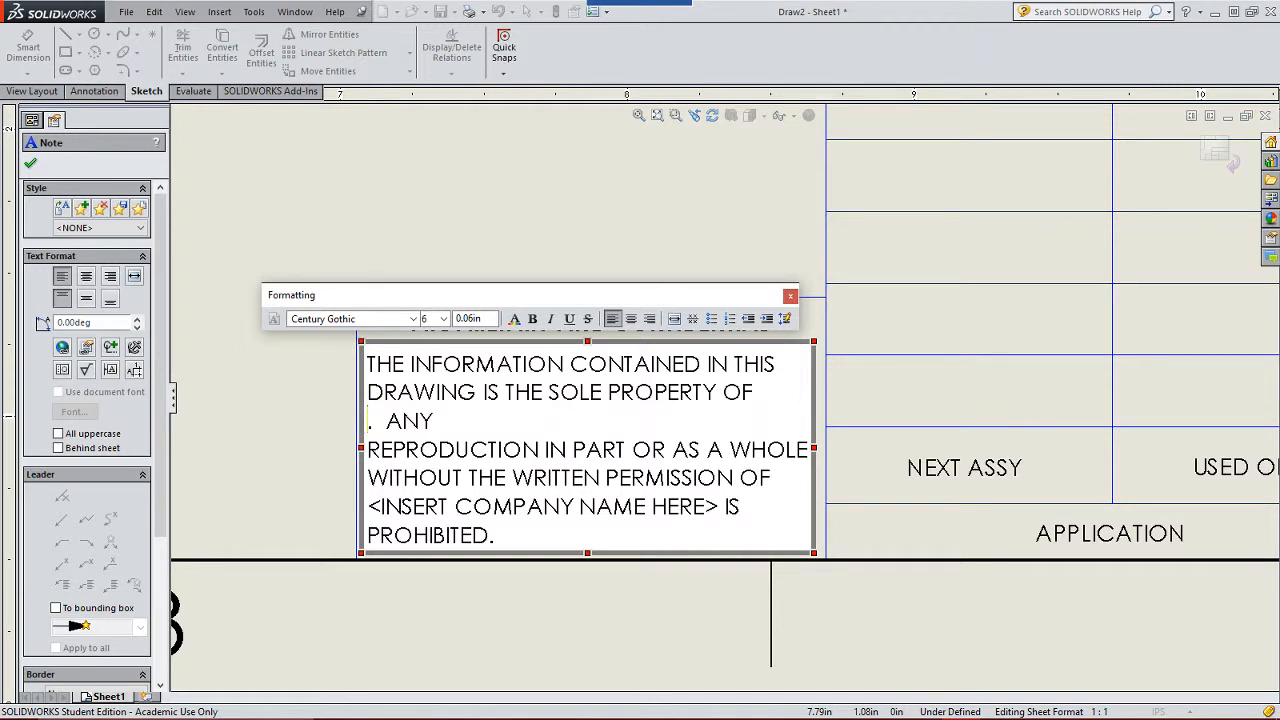
text(Tom Leaf)
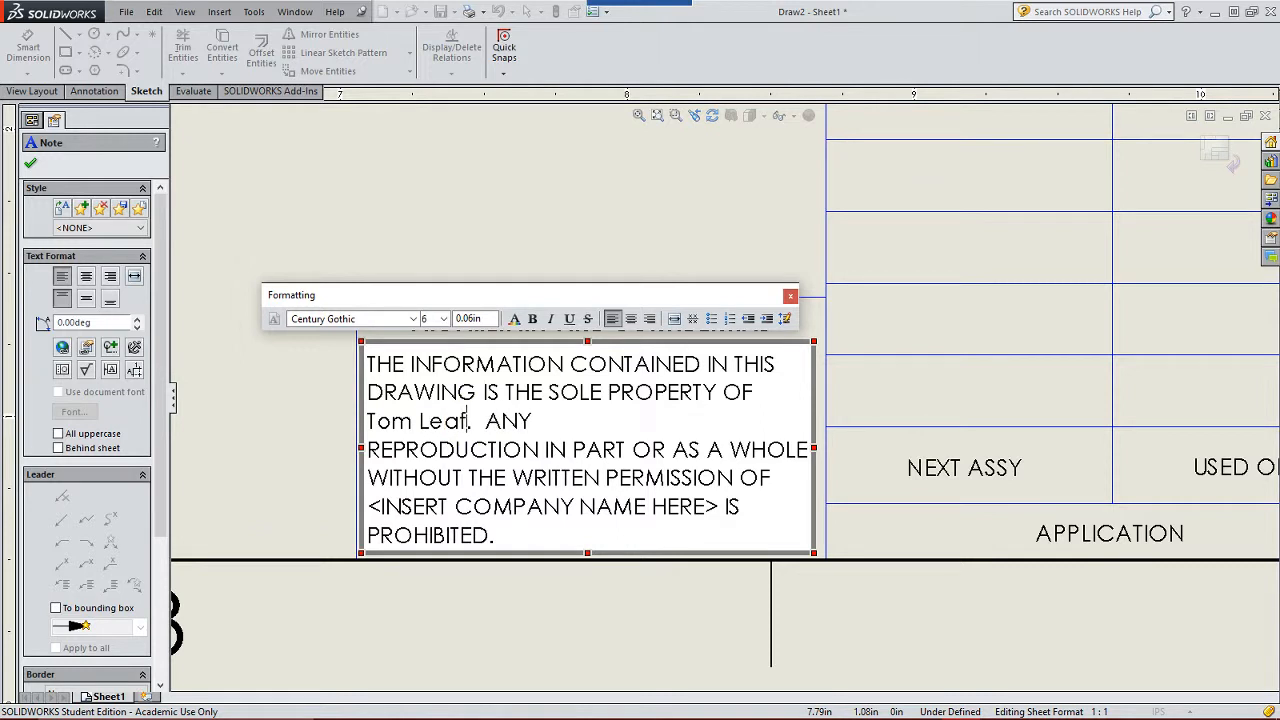
key(BackSpace)
key(BackSpace)
key(BackSpace)
key(BackSpace)
key(BackSpace)
key(BackSpace)
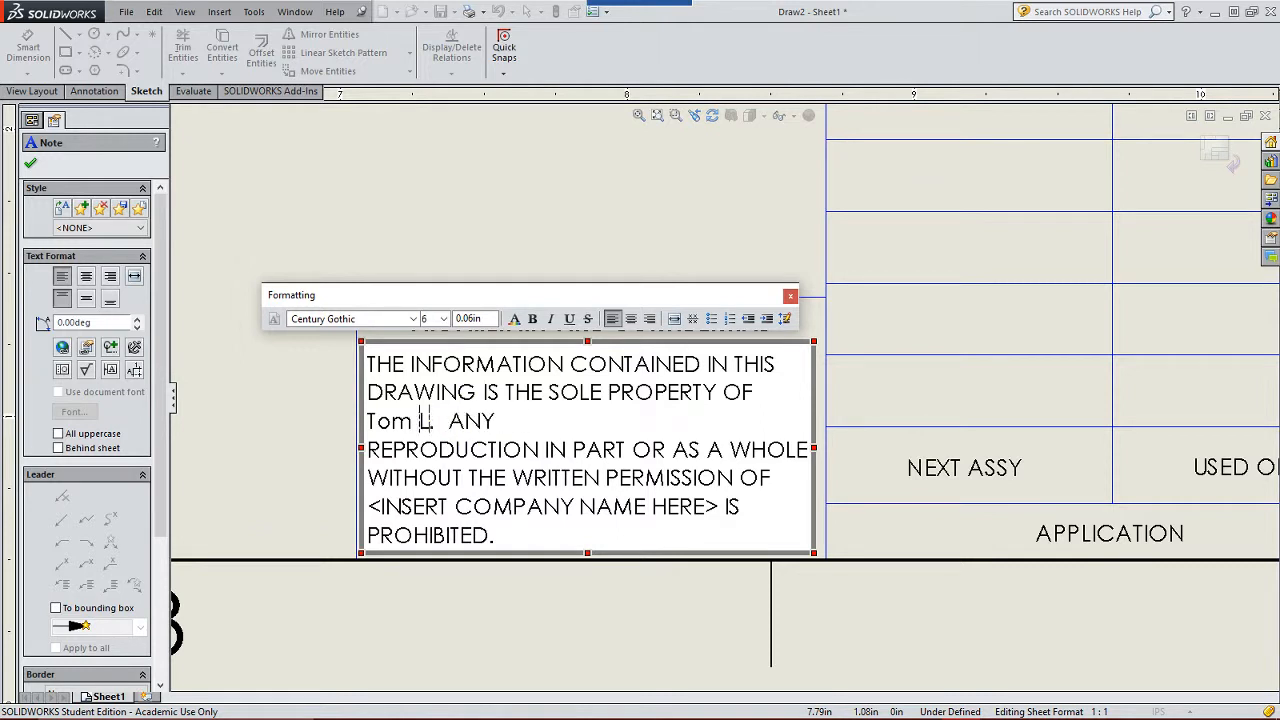
key(BackSpace)
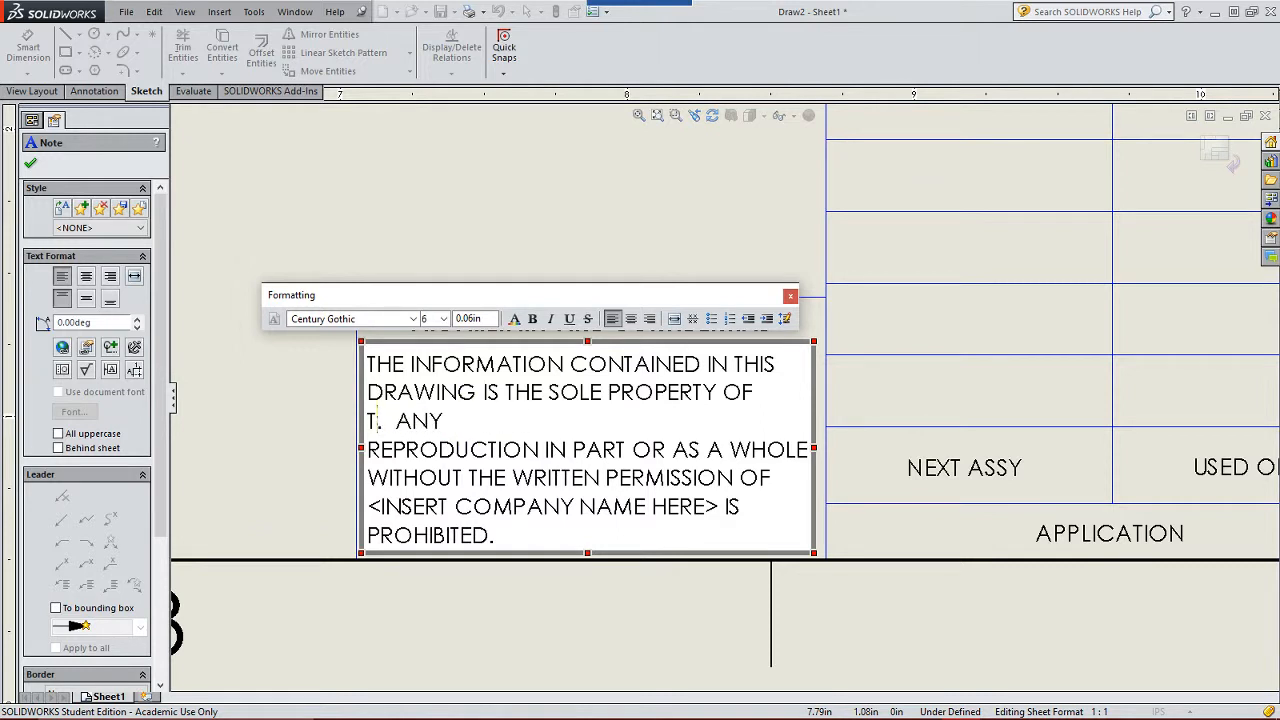
text(om,)
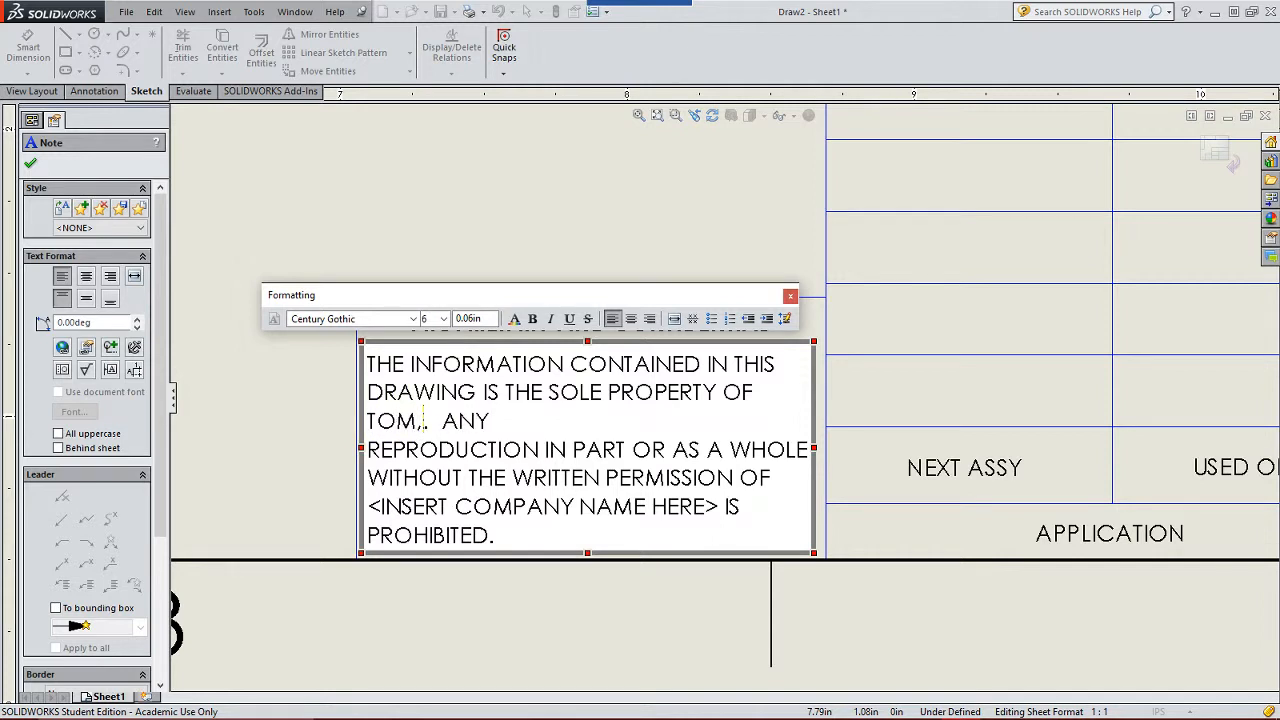
key(BackSpace)
text(LEAF)
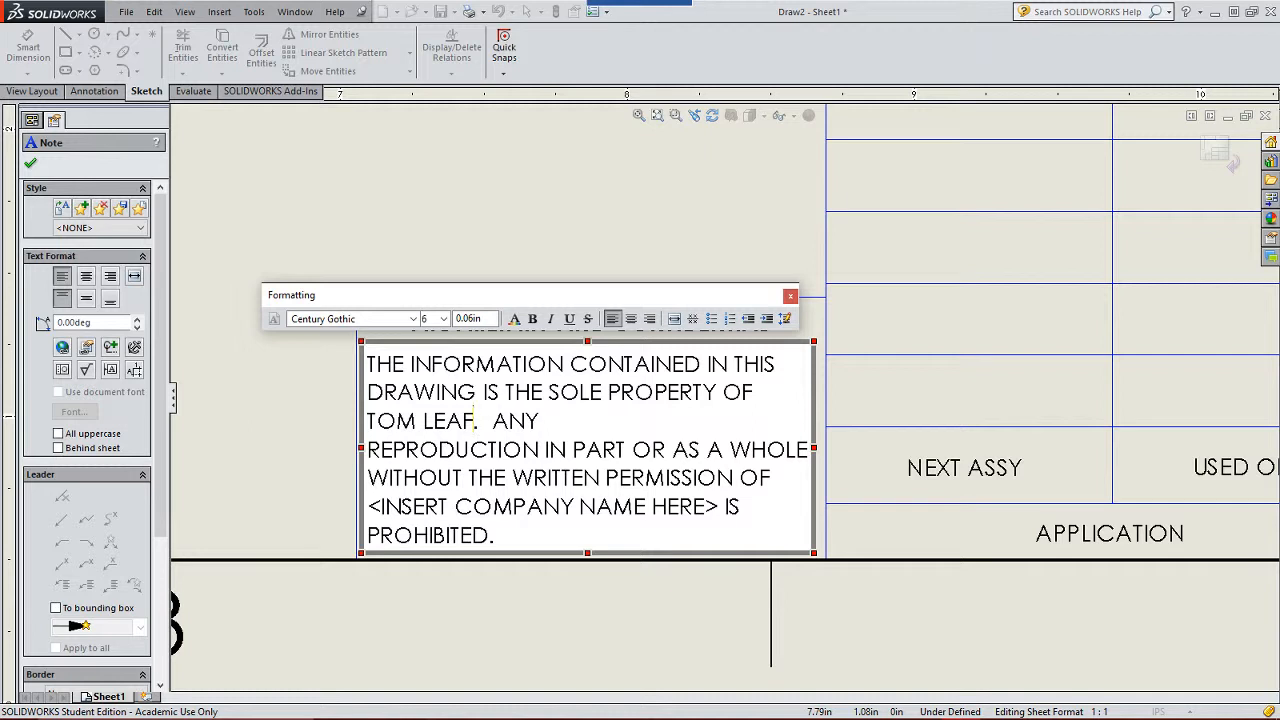
Step: Replace the note's second company name placeholder with the owner's full name in capitals and accept the note
click(719, 506)
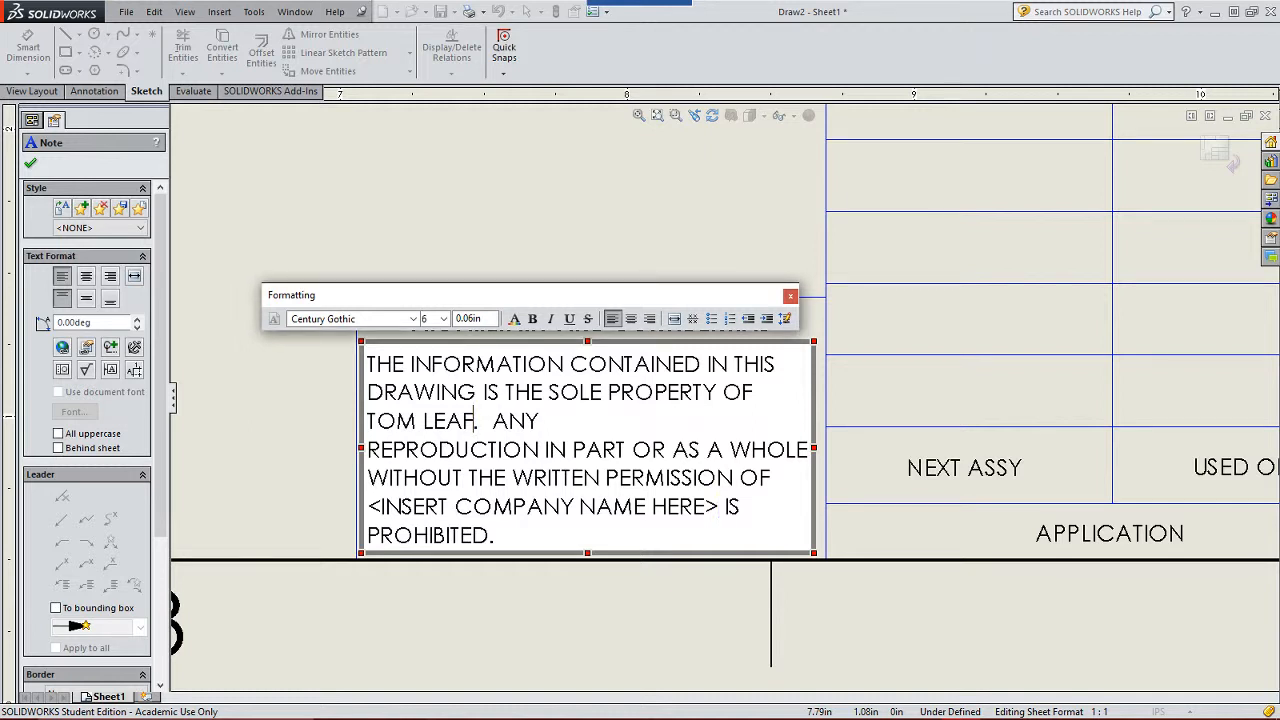
key(BackSpace)
key(BackSpace)
key(BackSpace)
key(BackSpace)
key(BackSpace)
key(BackSpace)
key(BackSpace)
key(BackSpace)
key(BackSpace)
key(BackSpace)
key(BackSpace)
key(BackSpace)
key(BackSpace)
key(BackSpace)
key(BackSpace)
key(BackSpace)
key(BackSpace)
key(BackSpace)
key(BackSpace)
key(BackSpace)
key(BackSpace)
key(BackSpace)
key(BackSpace)
key(BackSpace)
key(BackSpace)
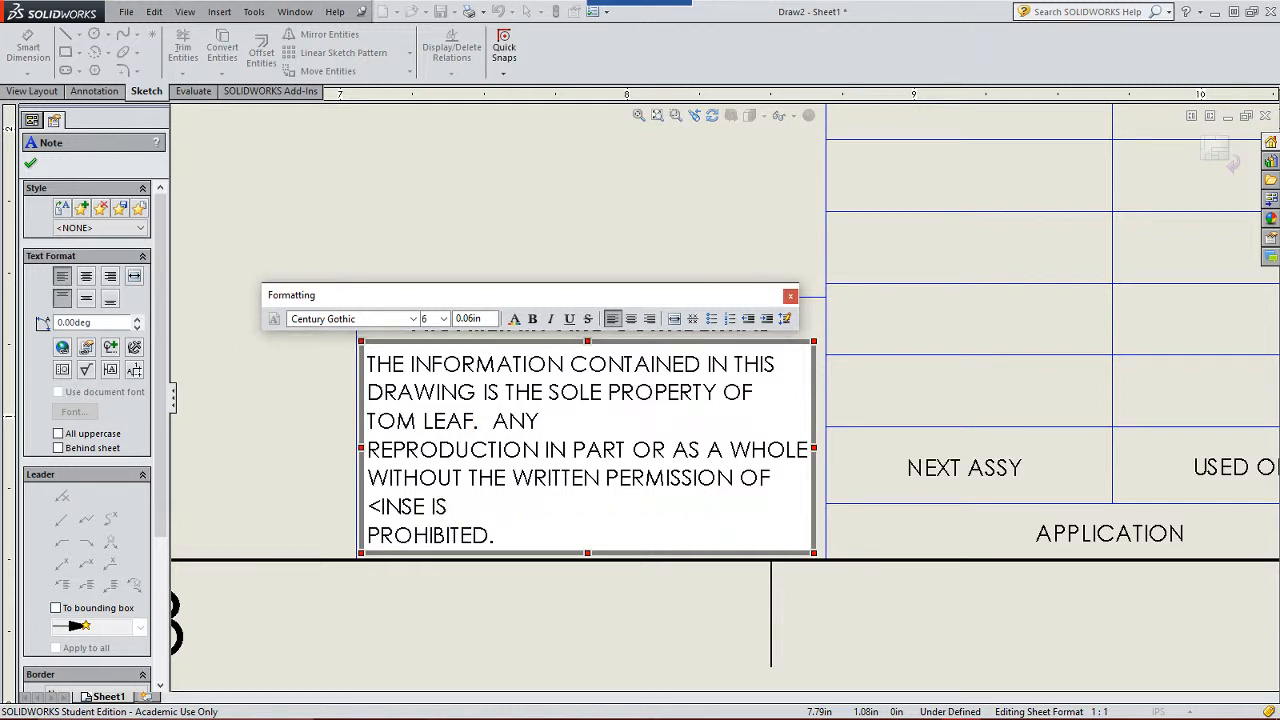
key(BackSpace)
text(TOM LEAF)
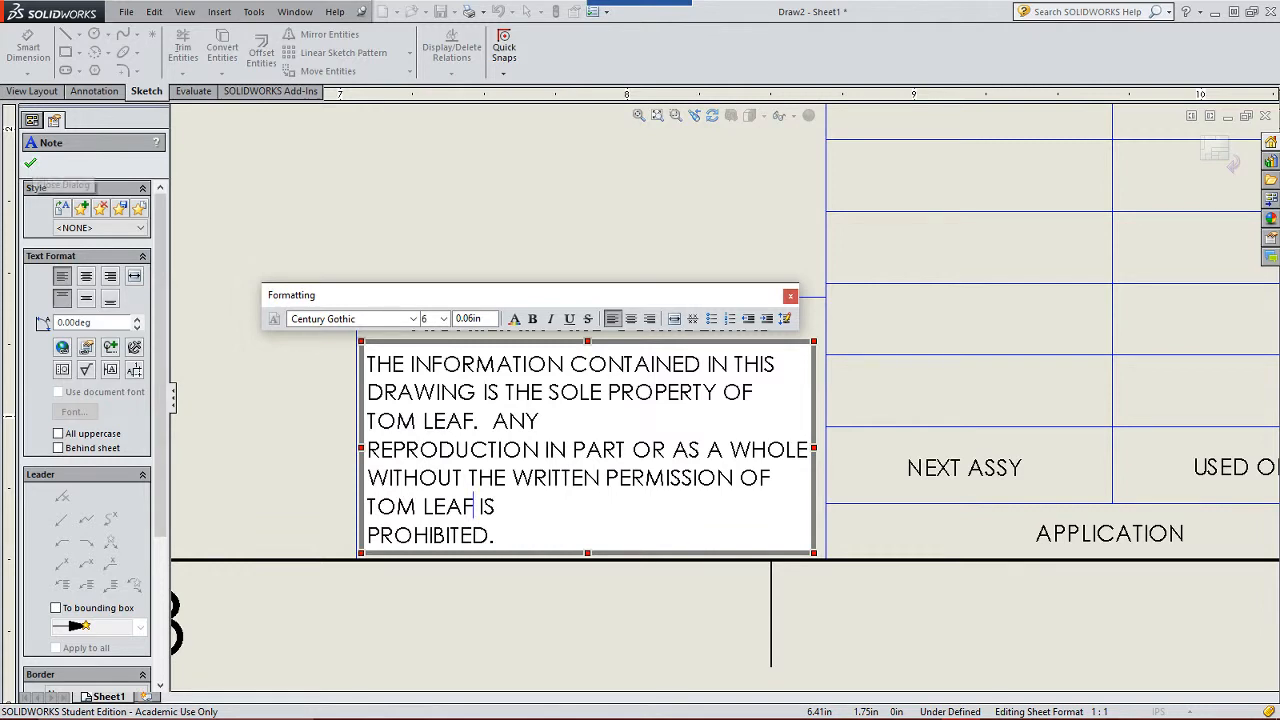
click(31, 163)
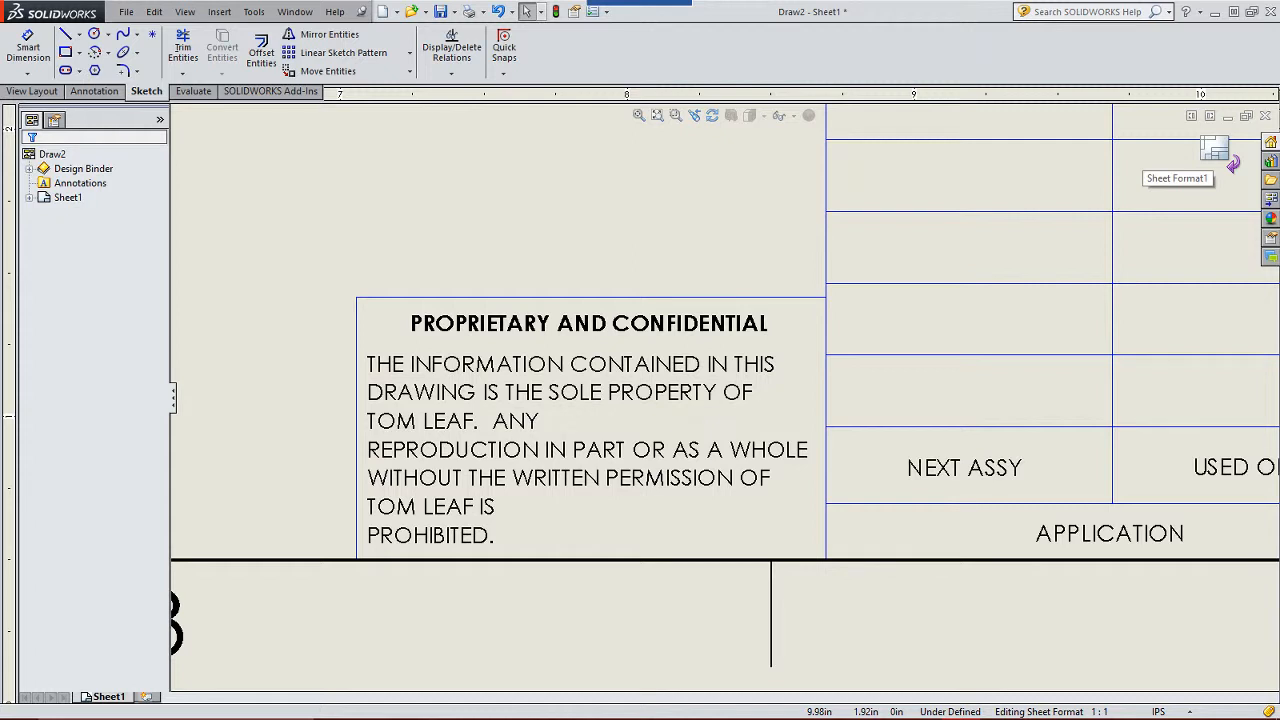
Step: Leave the sheet format, return to editing the sheet and show the whole sheet
click(1218, 150)
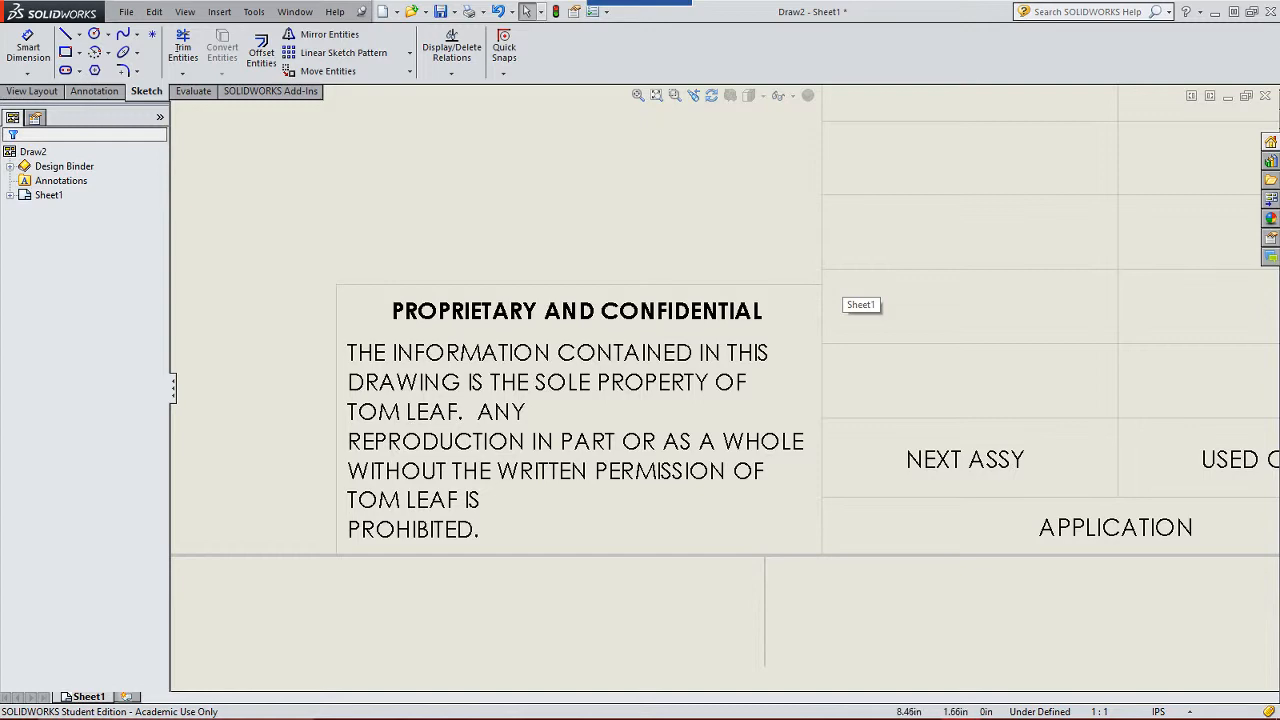
scroll(848, 296, up, 3)
scroll(848, 296, up, 6)
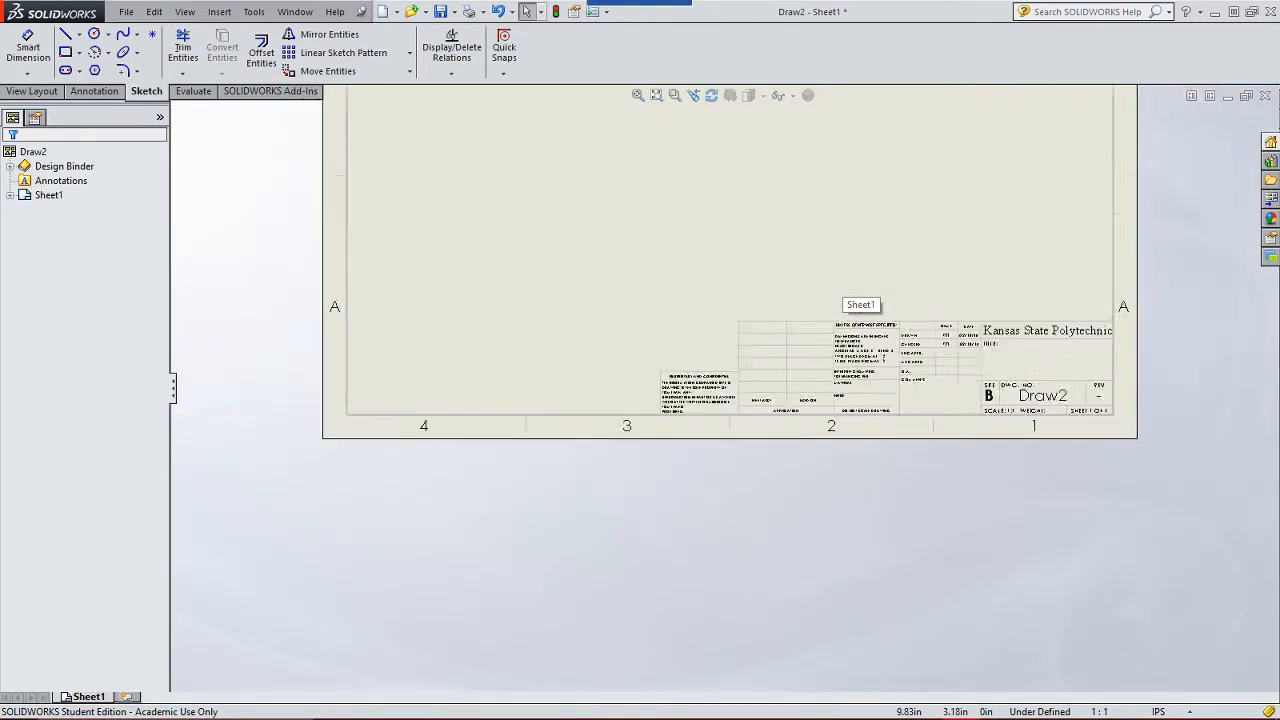
scroll(848, 296, down, 2)
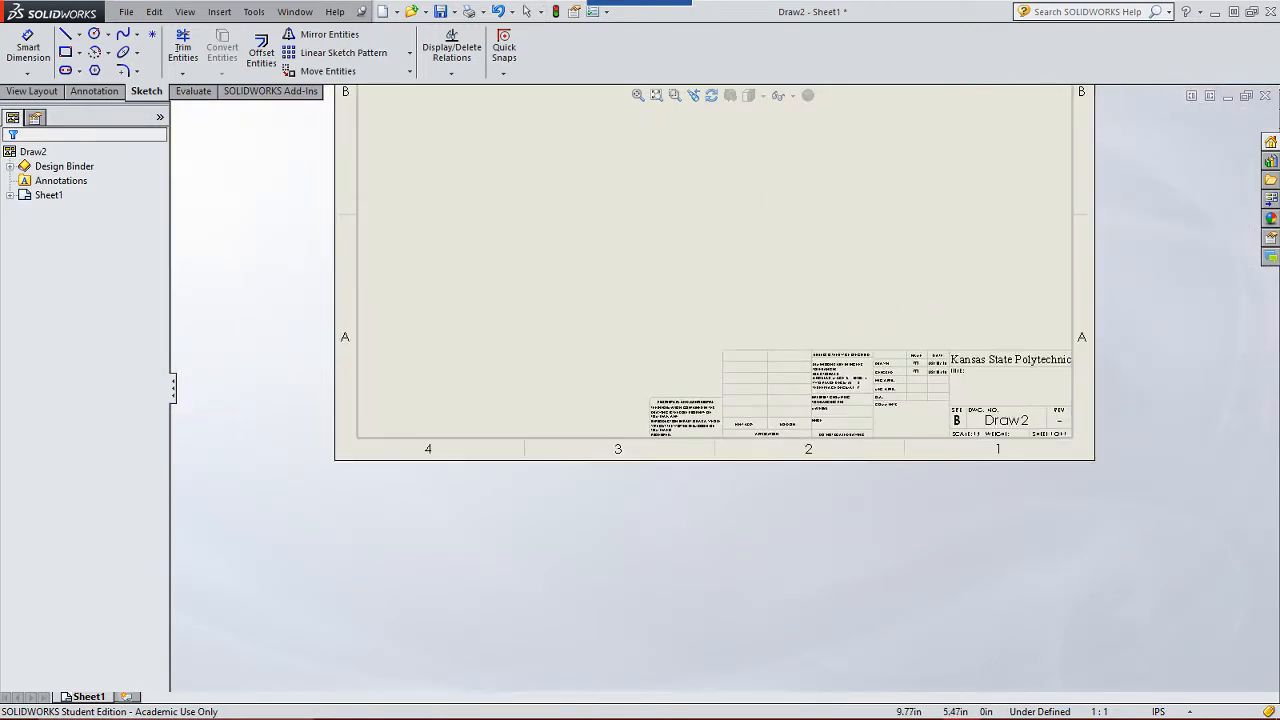
mouse_move(769, 234)
middle_down()
mouse_move(755, 374)
mouse_move(771, 370)
middle_up()
click(638, 95)
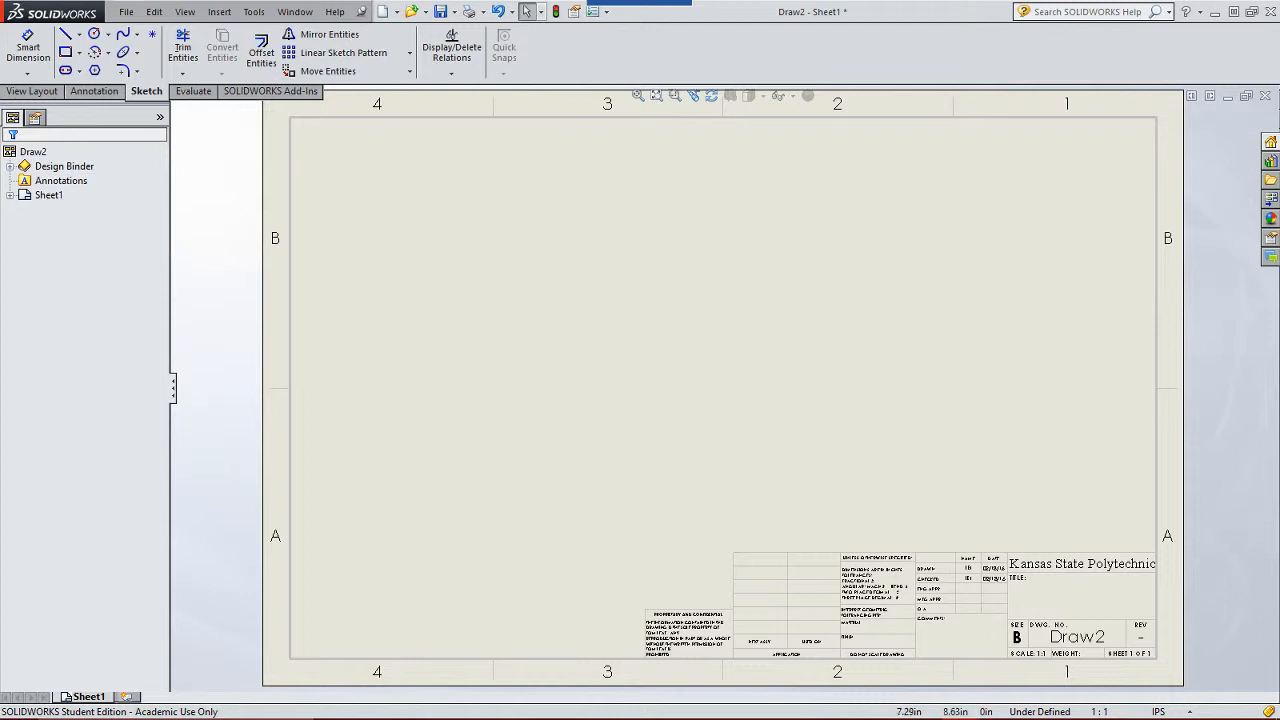
Step: Start saving the drawing under a new name as a Drawing Templates (*.drwdot) file in the MET117 folder
click(454, 11)
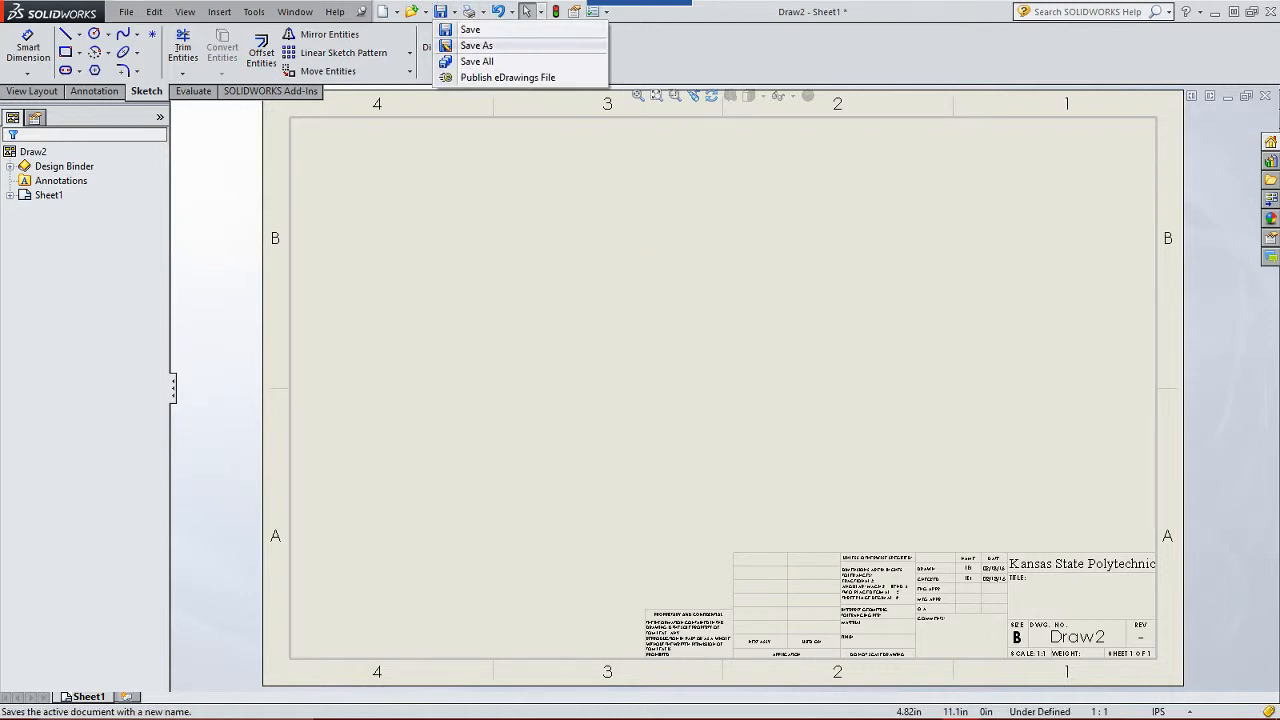
click(476, 45)
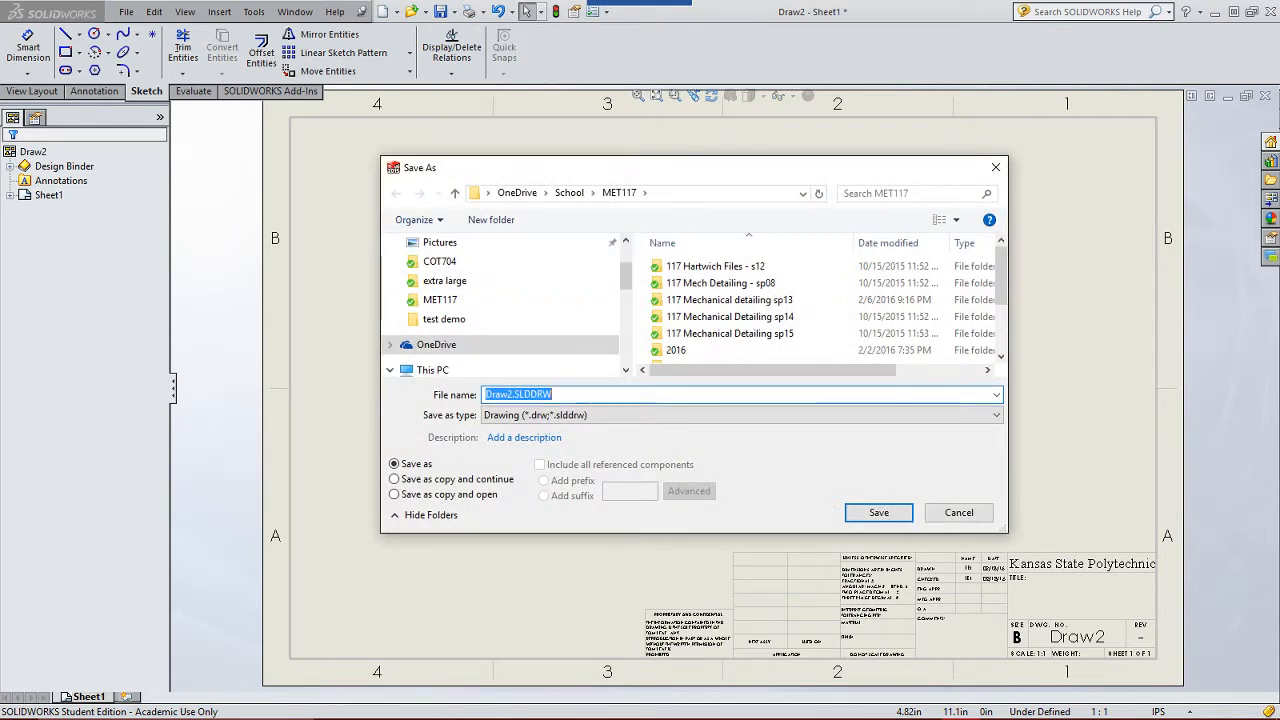
click(740, 415)
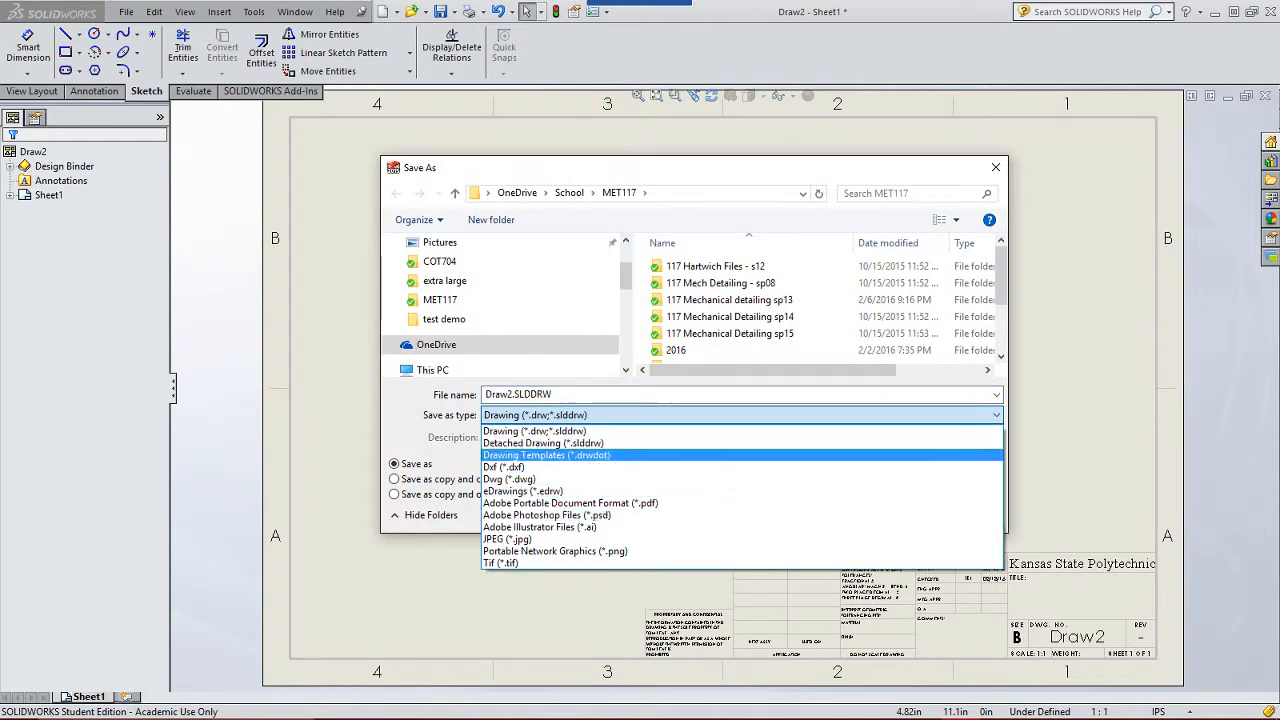
click(546, 455)
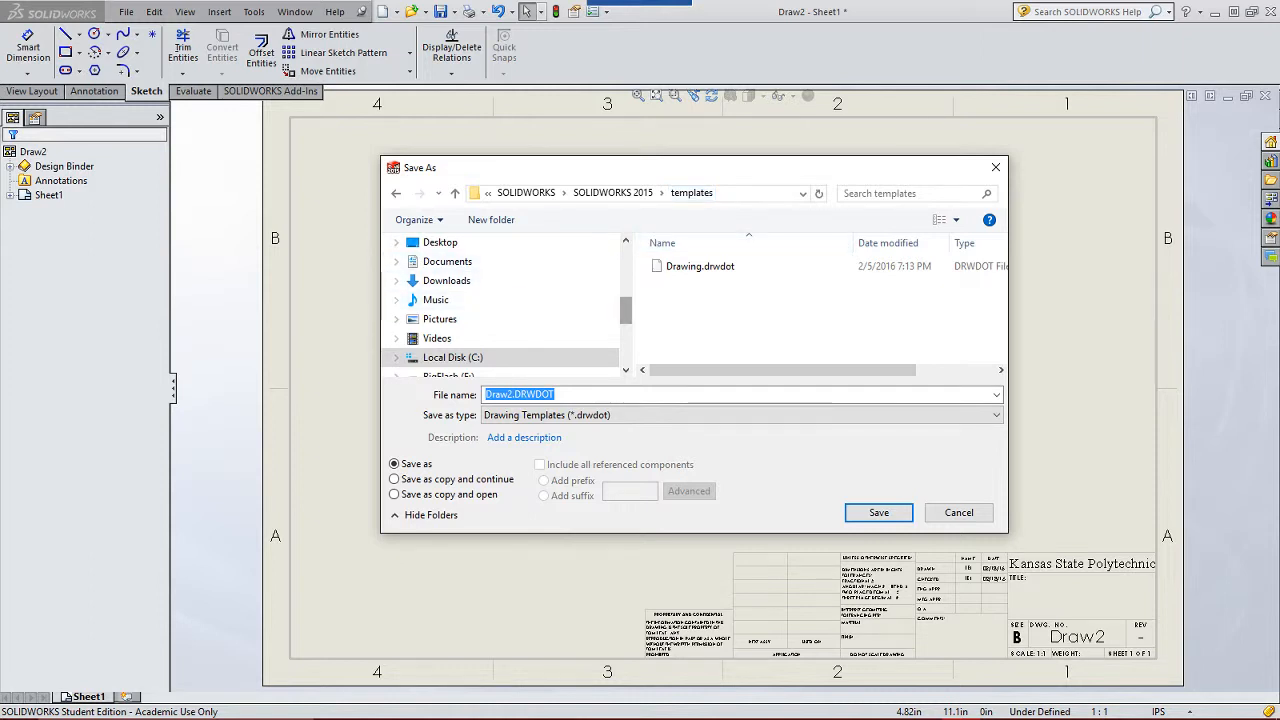
scroll(500, 305, down, 2)
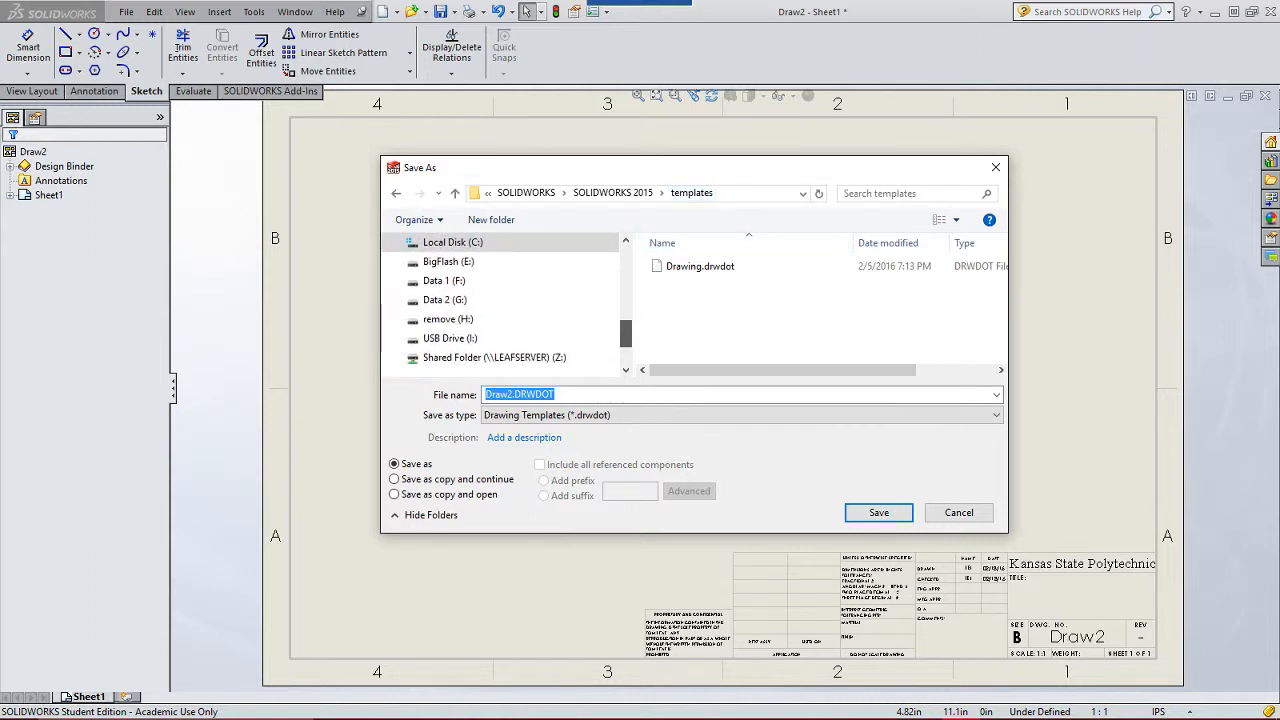
scroll(500, 305, up, 3)
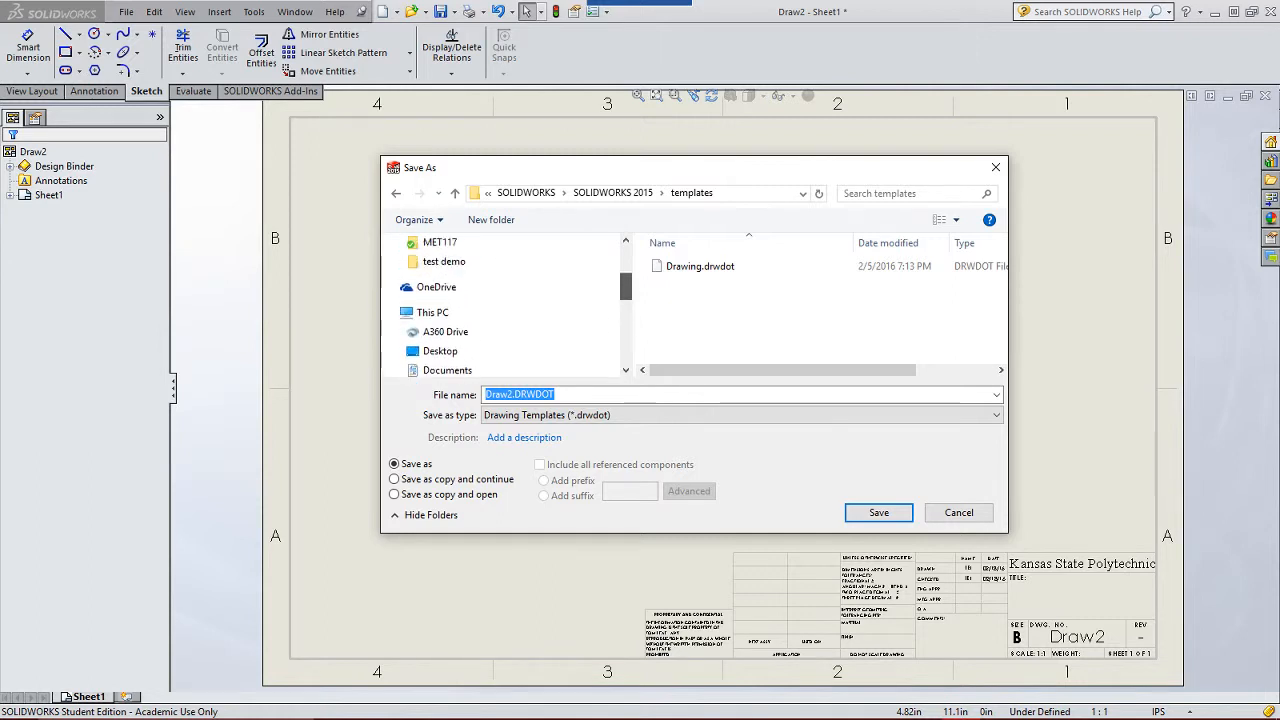
scroll(500, 310, up, 2)
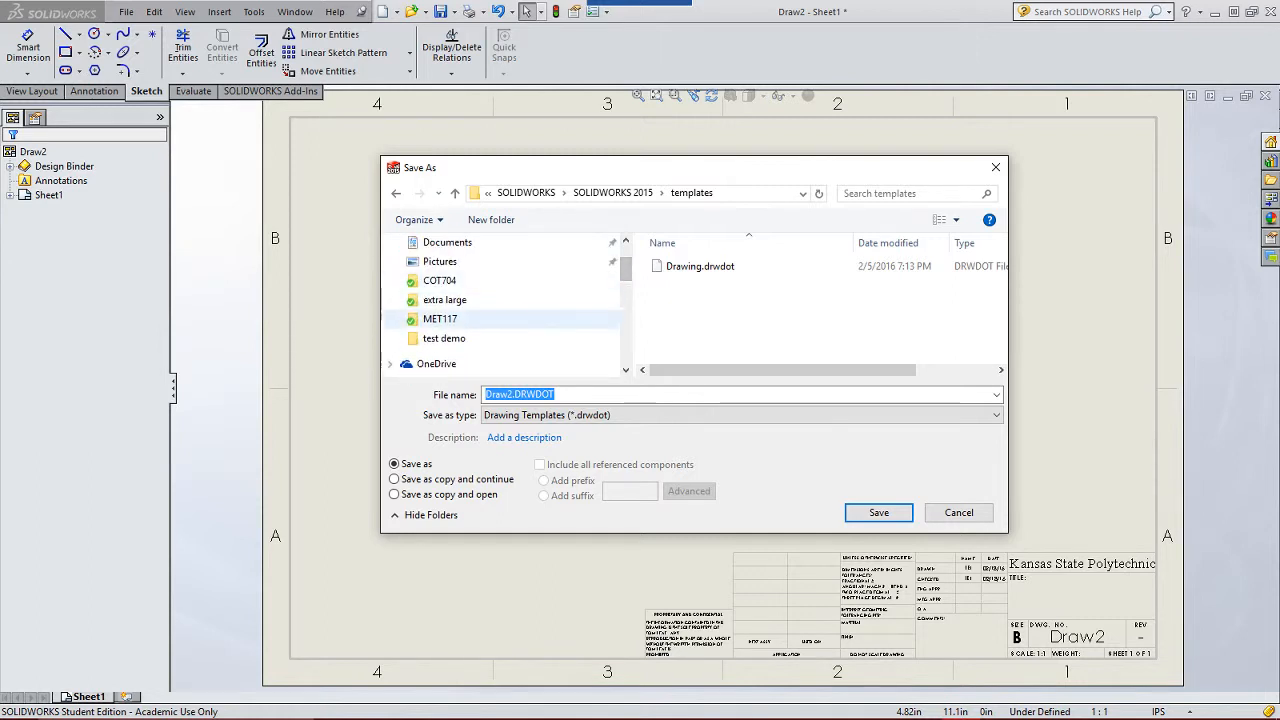
click(440, 318)
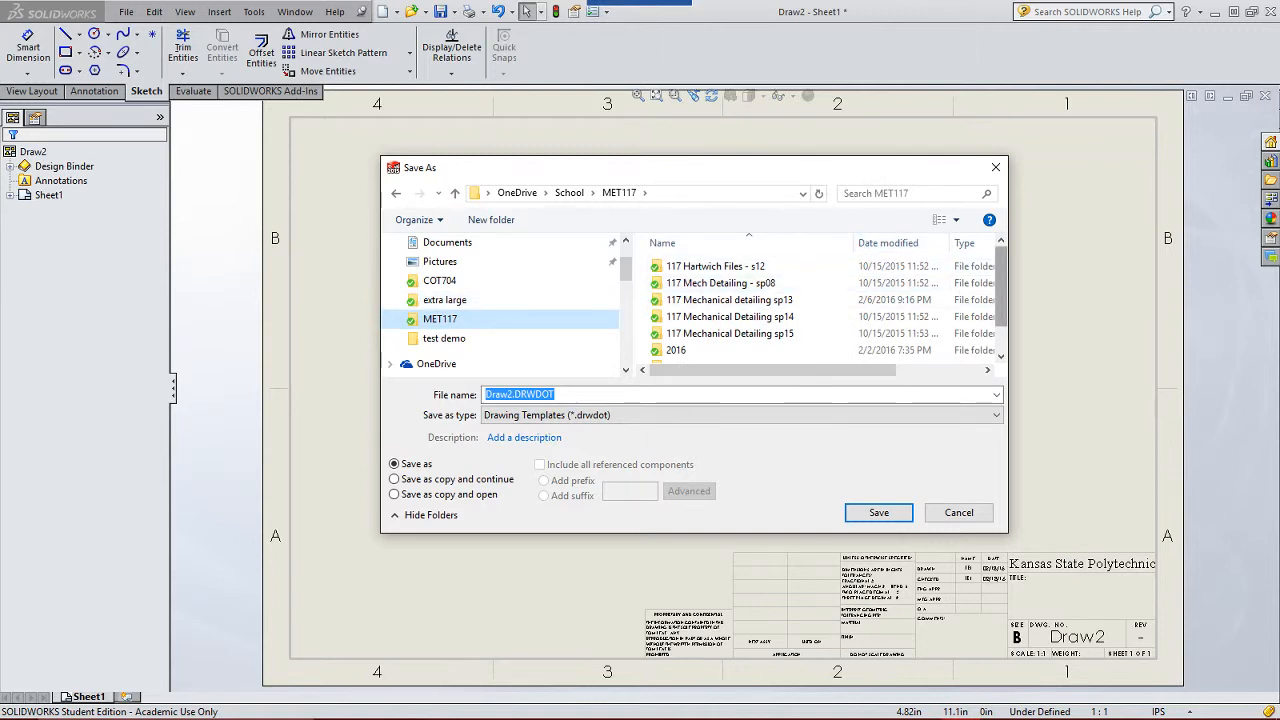
Step: Name the template file DRAWING.DRWDOT, save it in the MET117 folder and close the document
scroll(975, 283, down, 2)
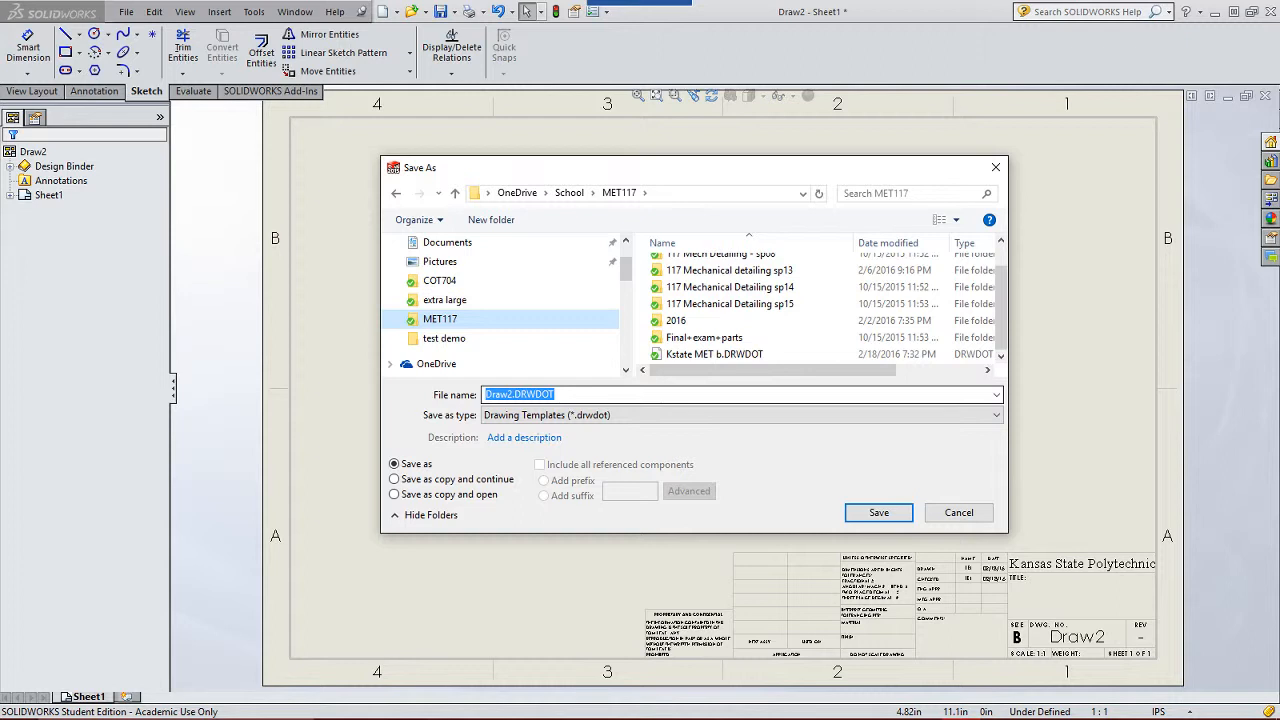
scroll(460, 250, up, 5)
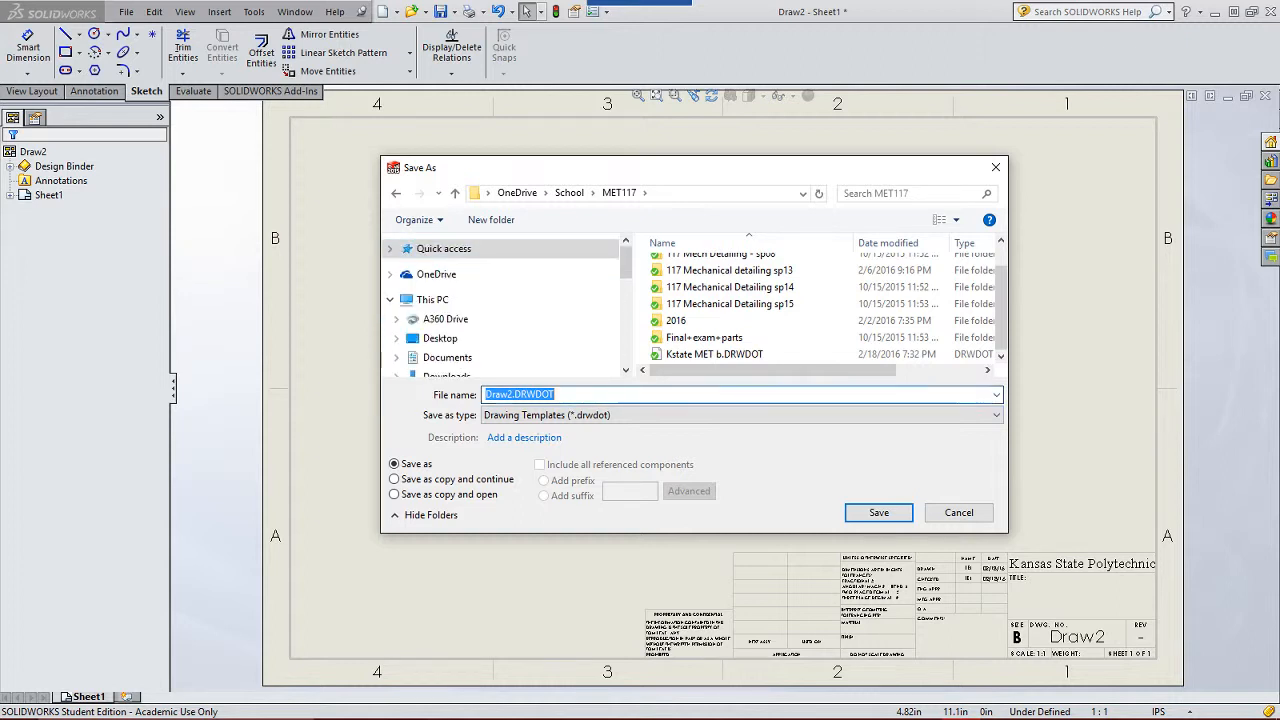
click(556, 394)
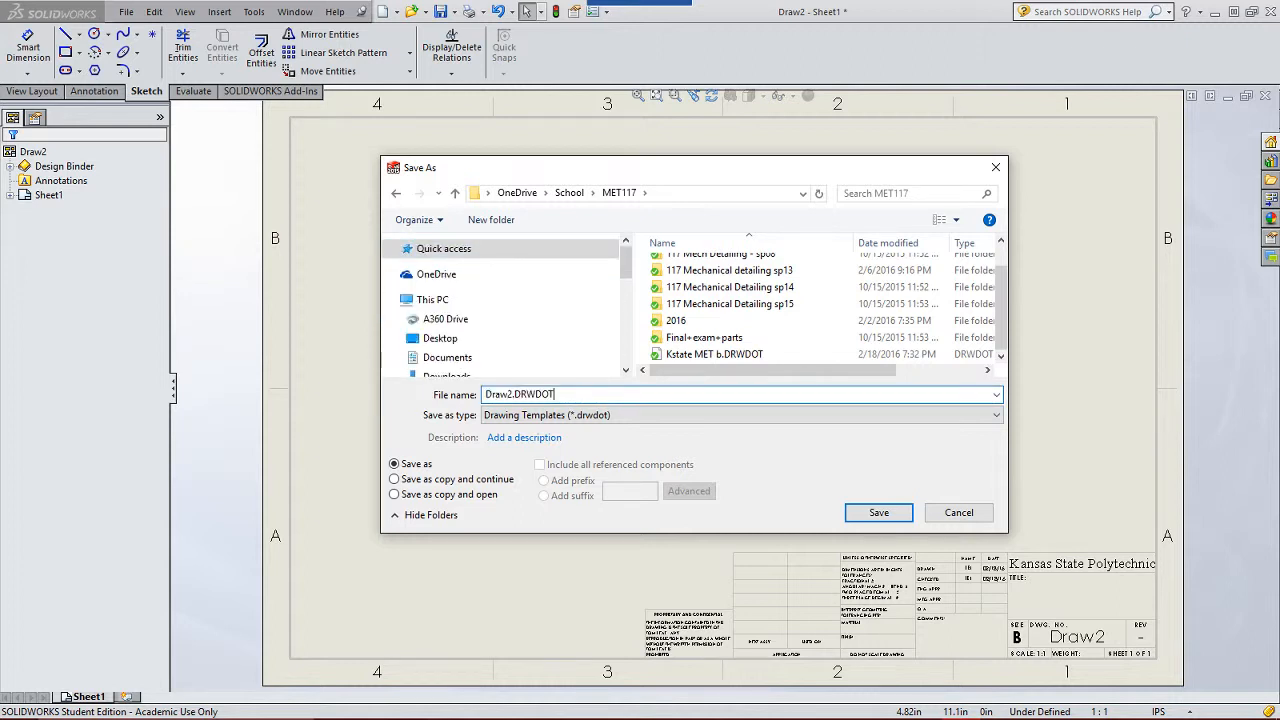
key(Left)
key(Left)
key(Left)
key(Left)
key(BackSpace)
text(ING)
key(BackSpace)
key(BackSpace)
key(BackSpace)
key(BackSpace)
key(BackSpace)
key(BackSpace)
text(RAWING)
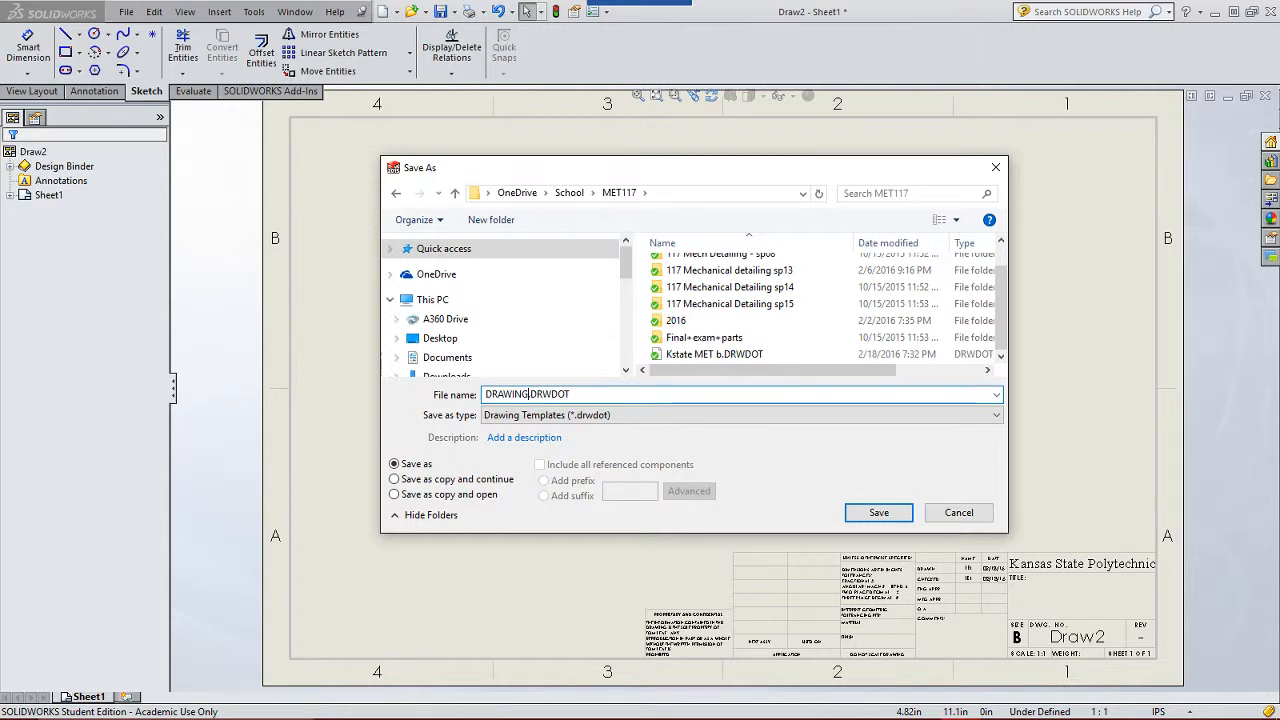
key(Return)
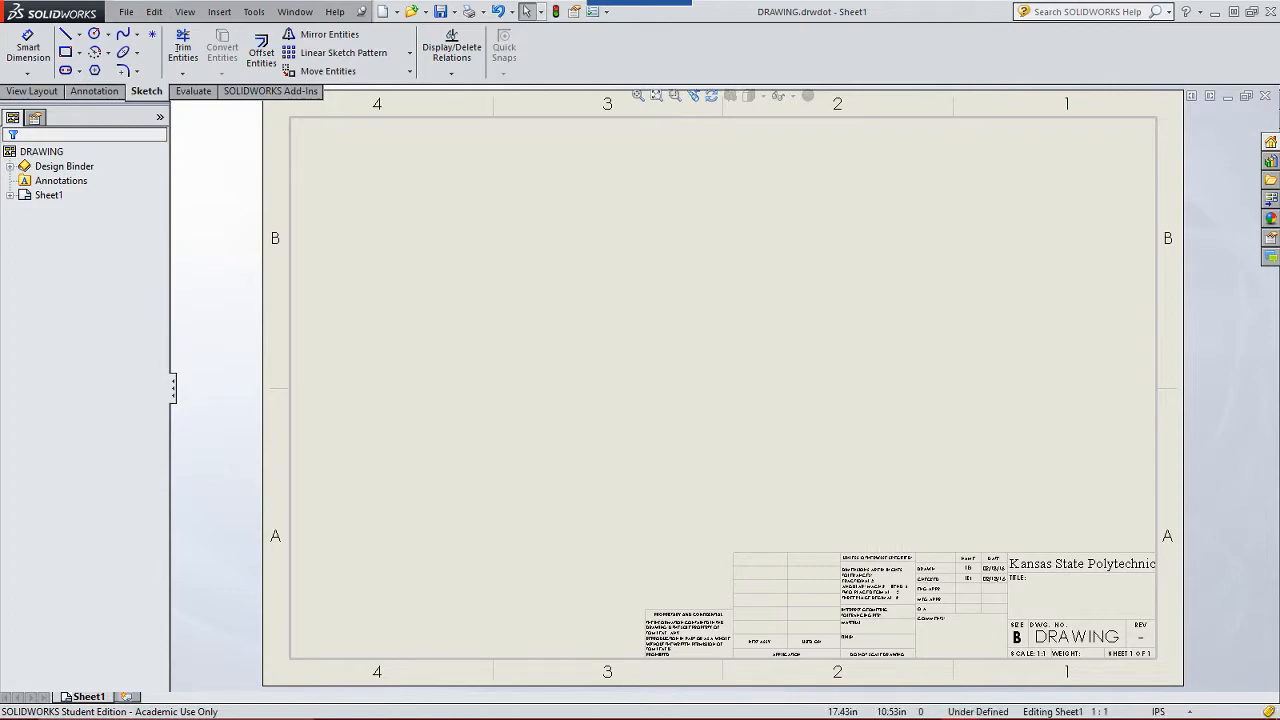
click(1265, 96)
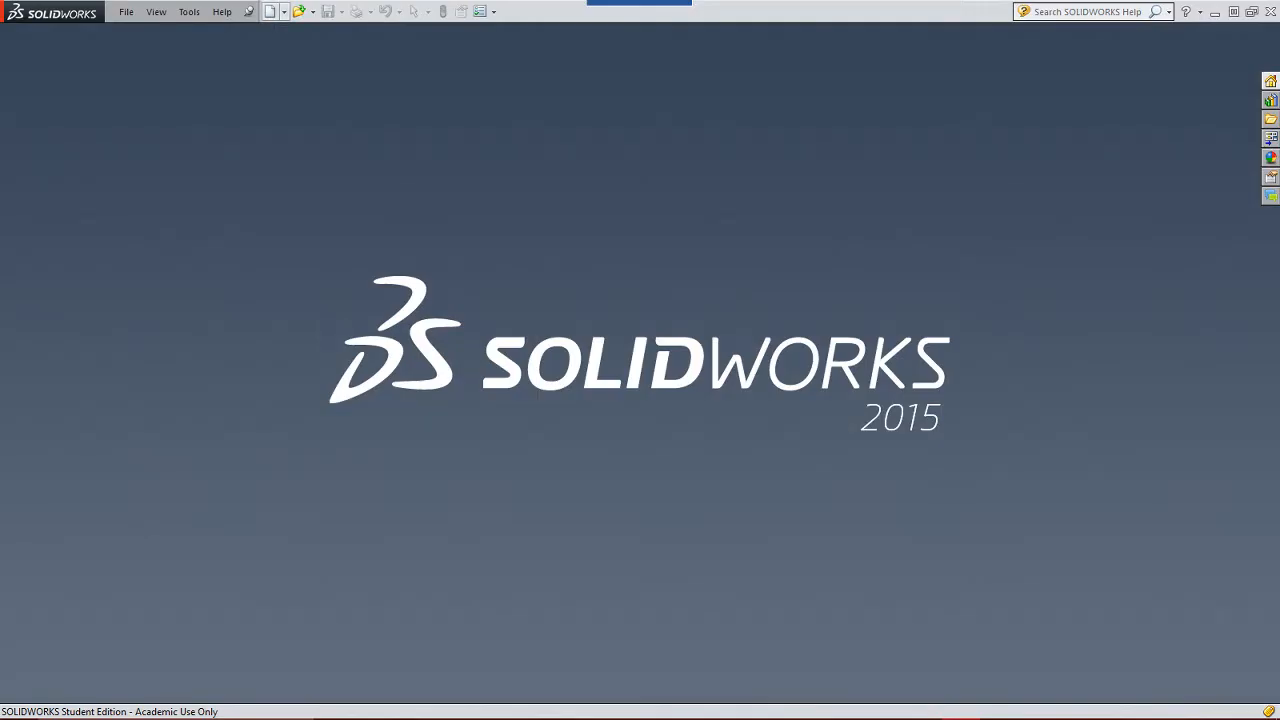
Step: Create a new document from the Part template in the MET117 template group
click(269, 11)
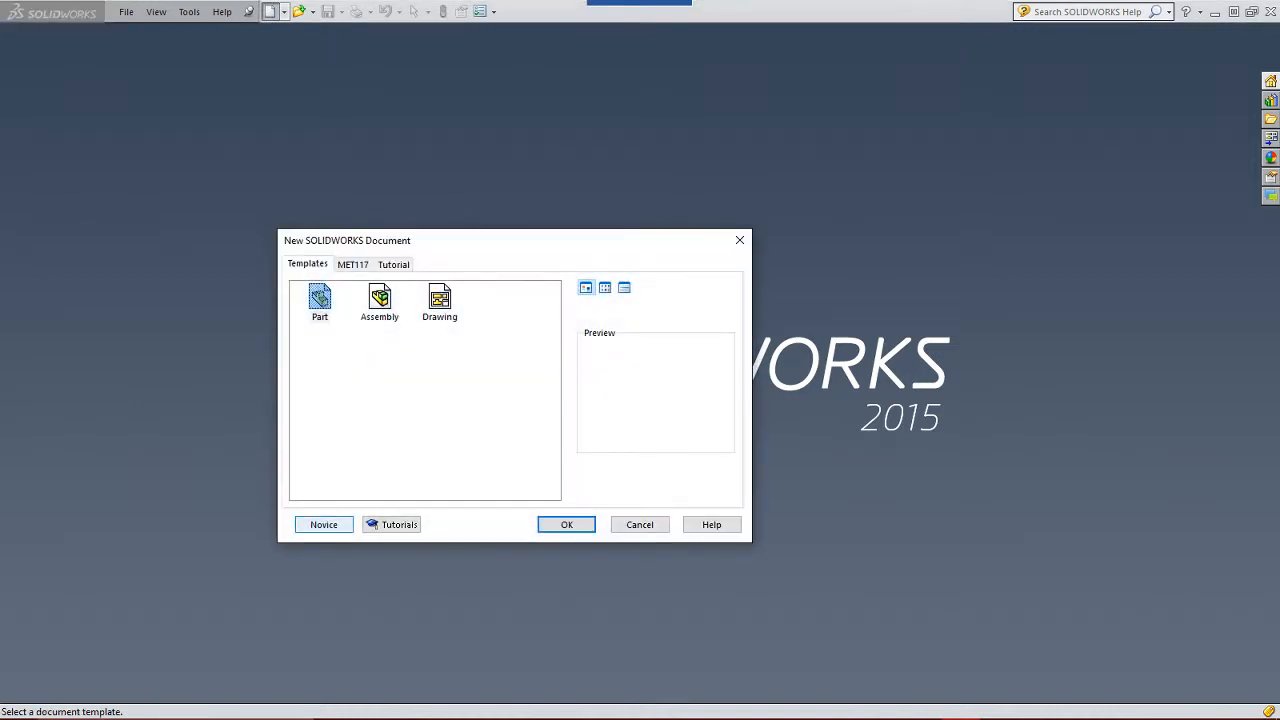
click(323, 524)
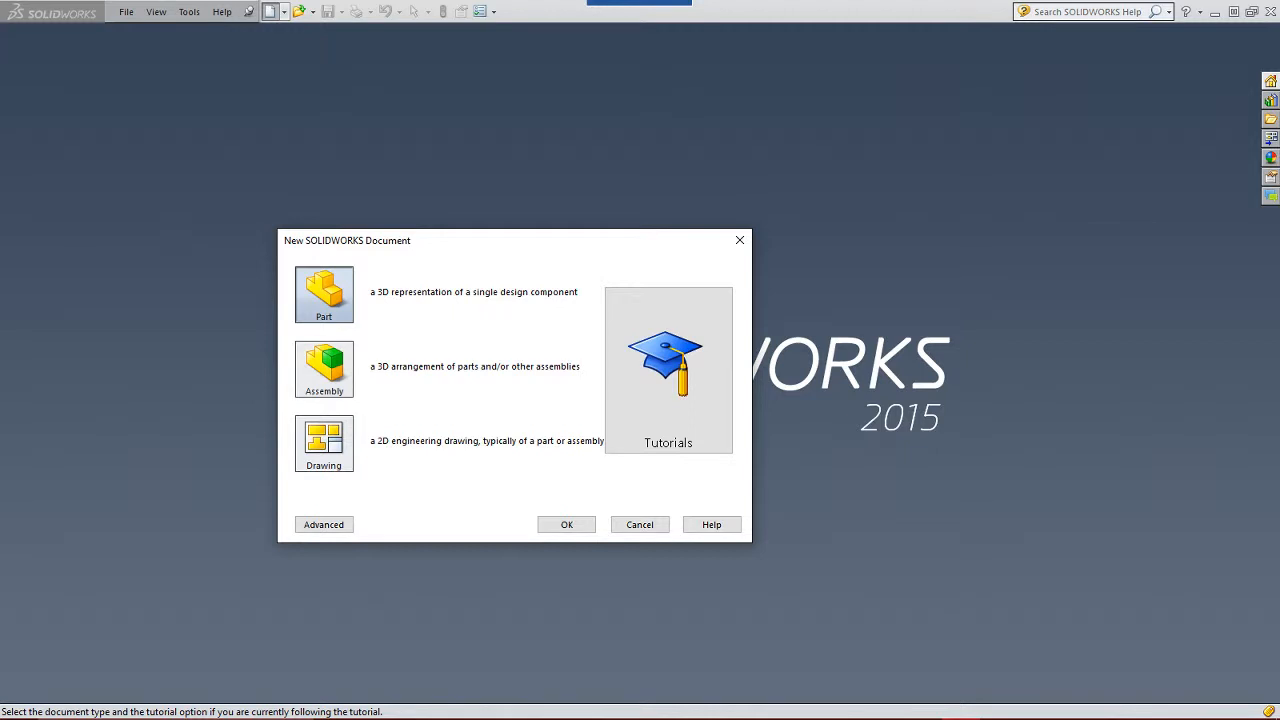
click(323, 524)
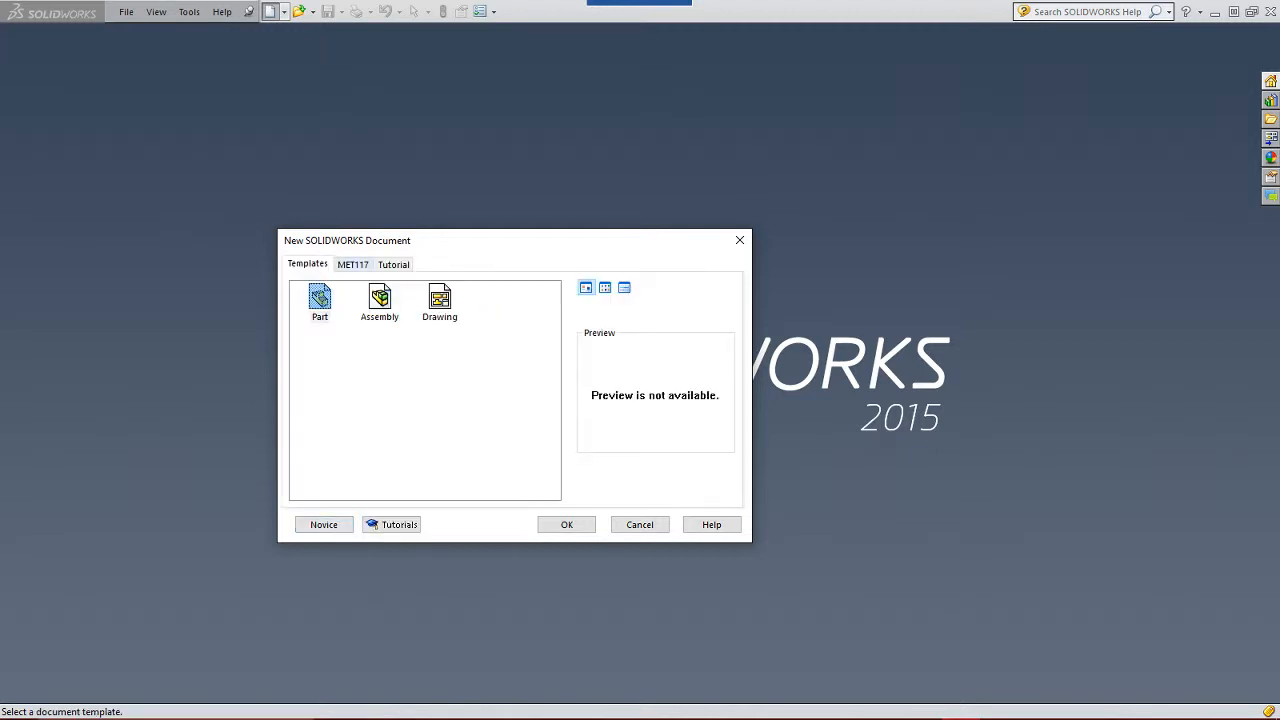
click(352, 264)
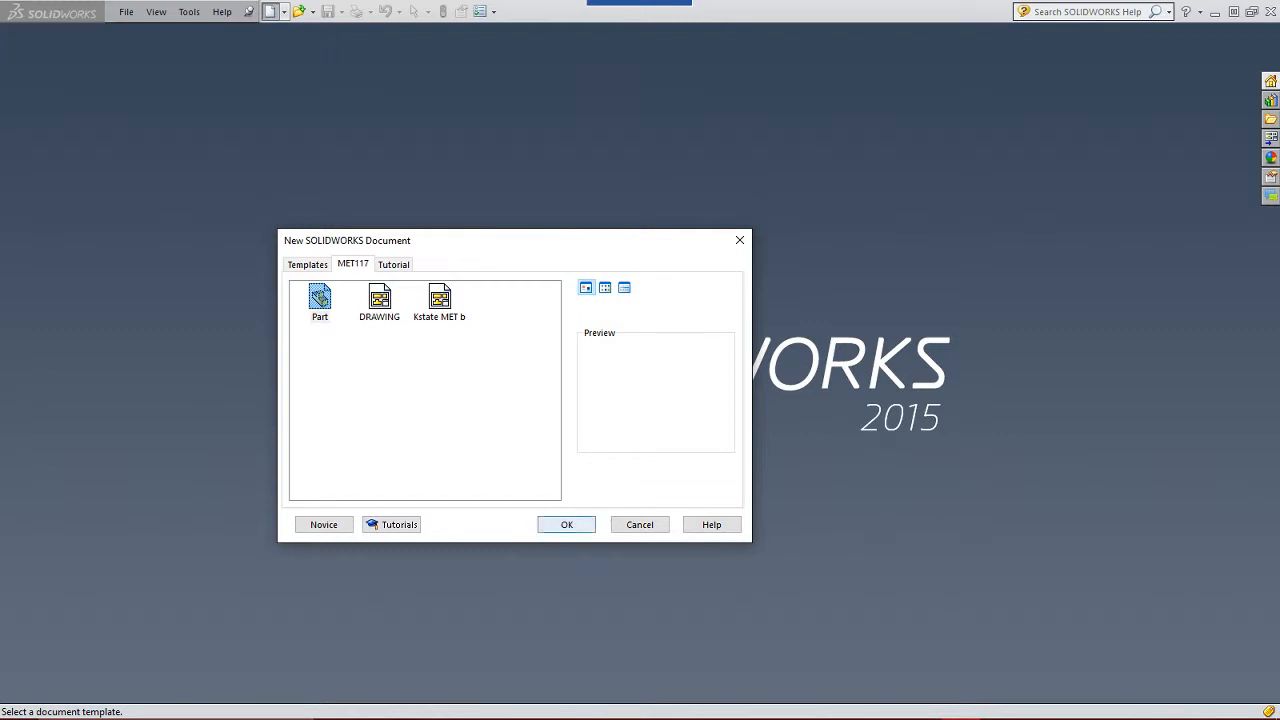
click(566, 524)
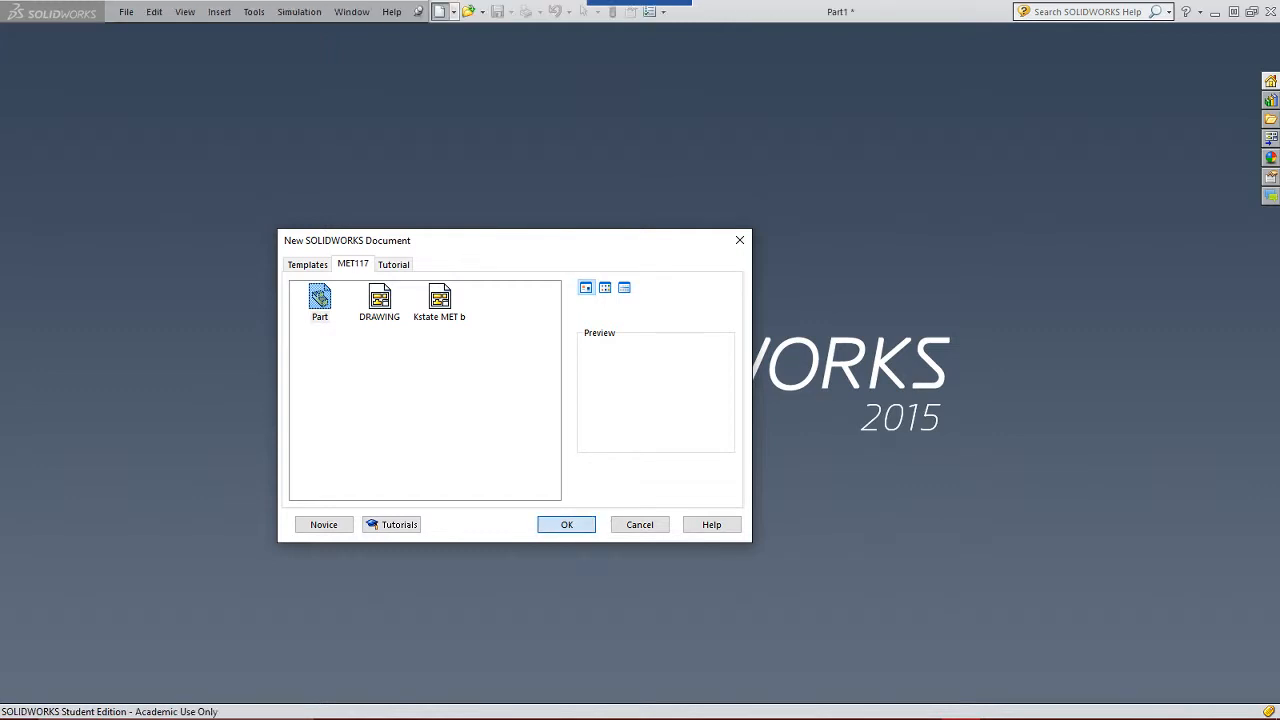